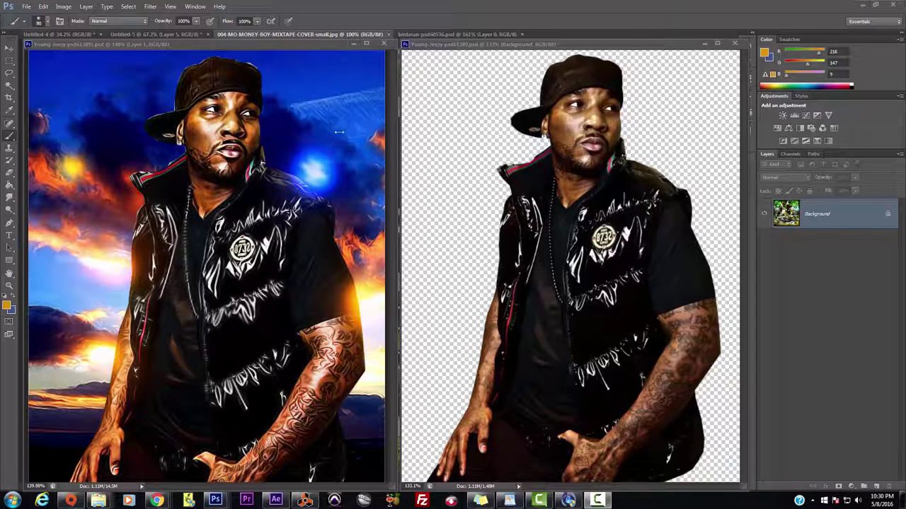
Step: Switch to Chrome and view the enlarged sample mixtape covers and flyers on the PSD training product page
click(592, 131)
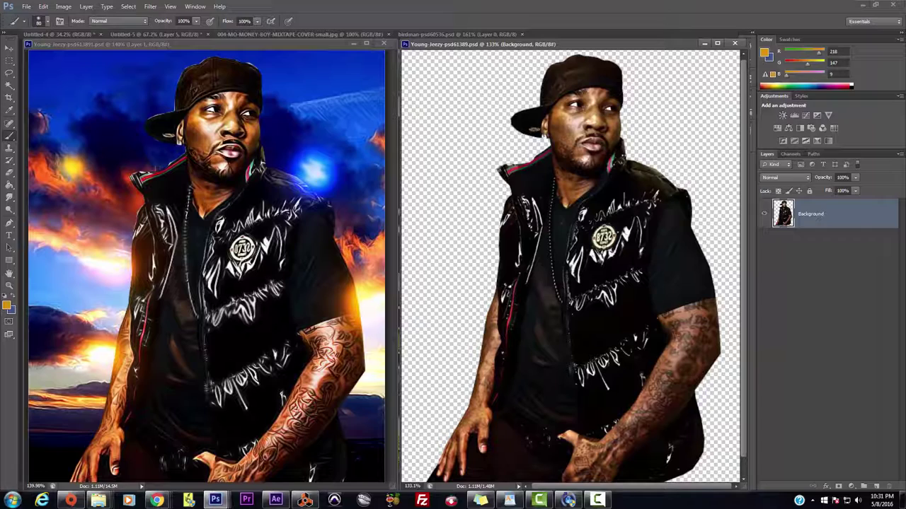
click(157, 500)
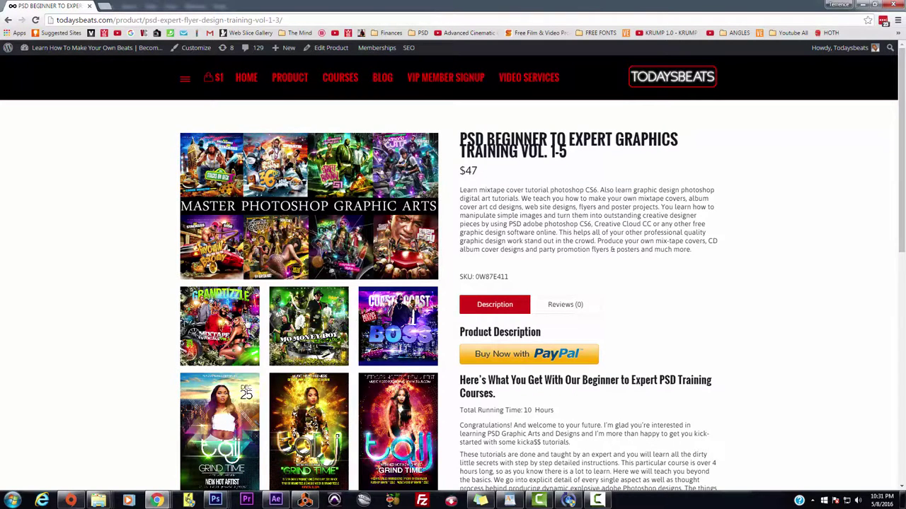
click(246, 325)
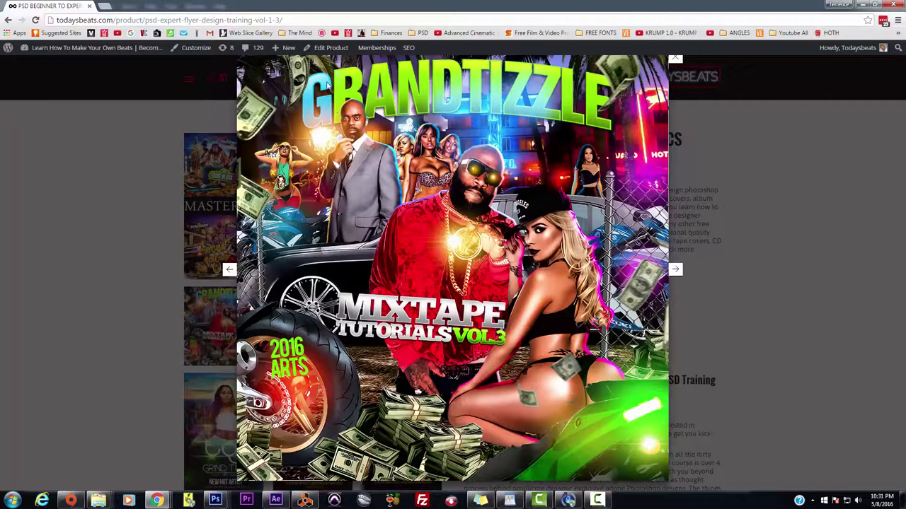
click(676, 269)
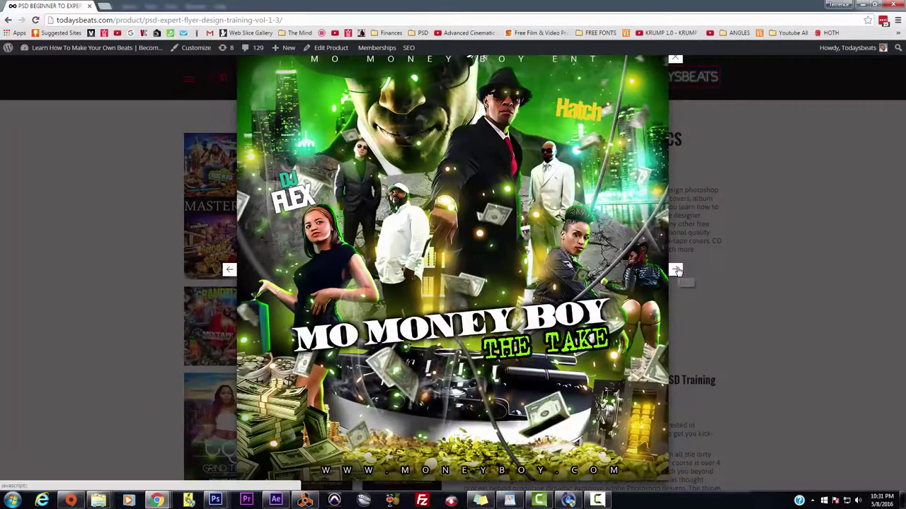
click(675, 271)
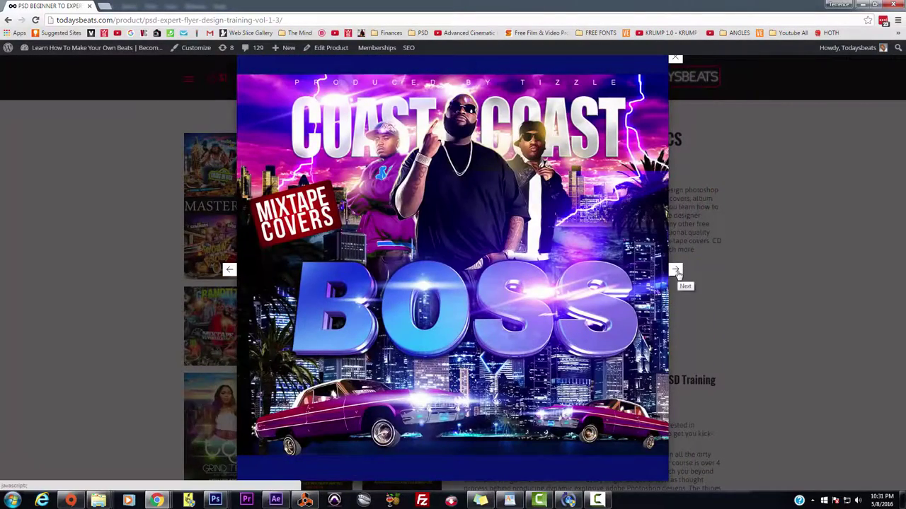
click(676, 272)
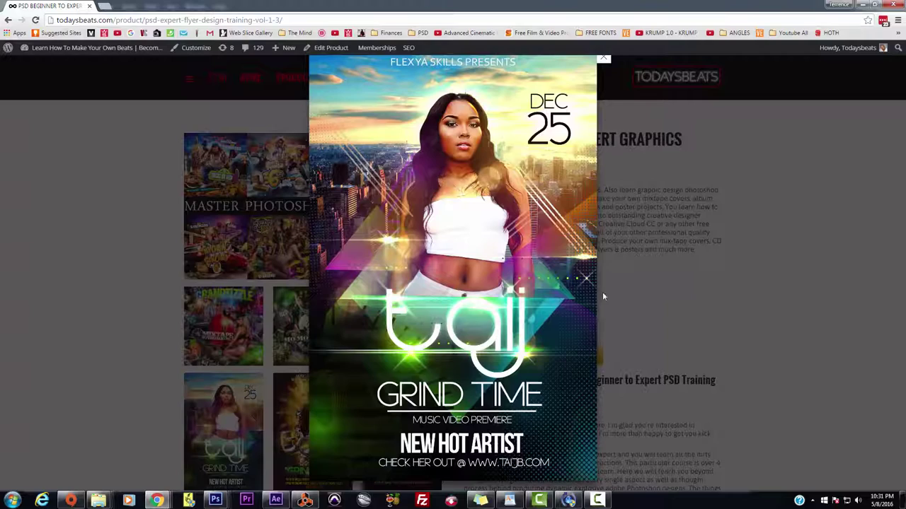
click(603, 273)
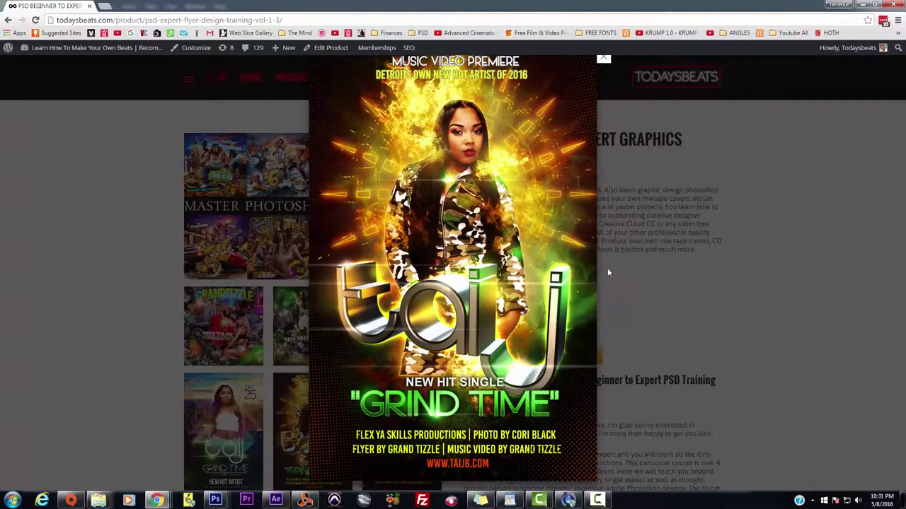
click(603, 272)
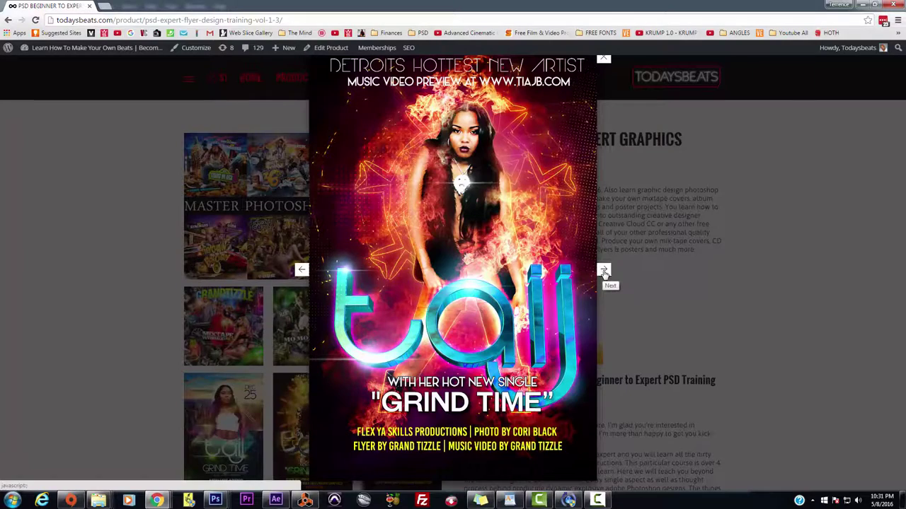
click(604, 273)
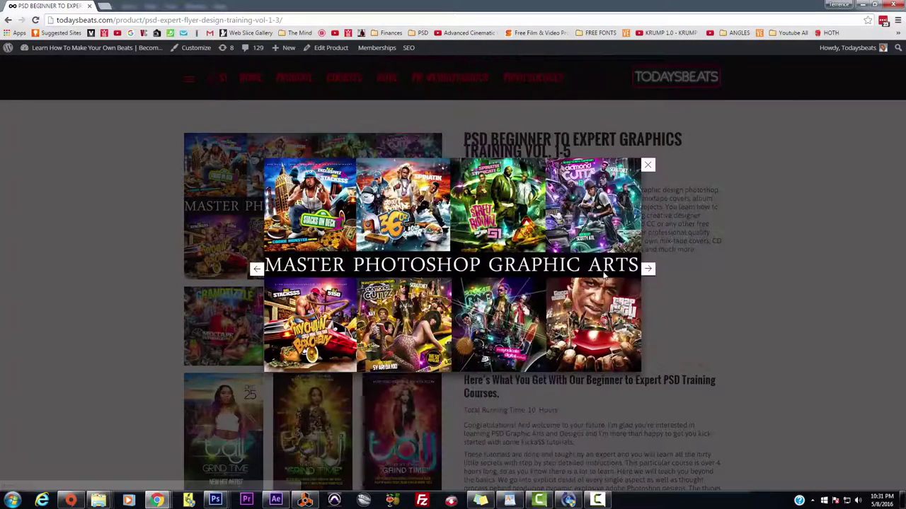
click(647, 271)
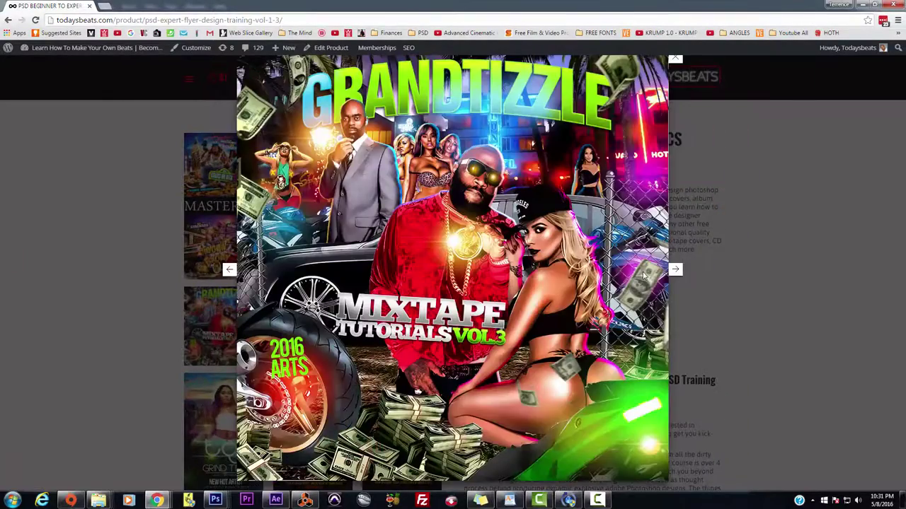
click(675, 58)
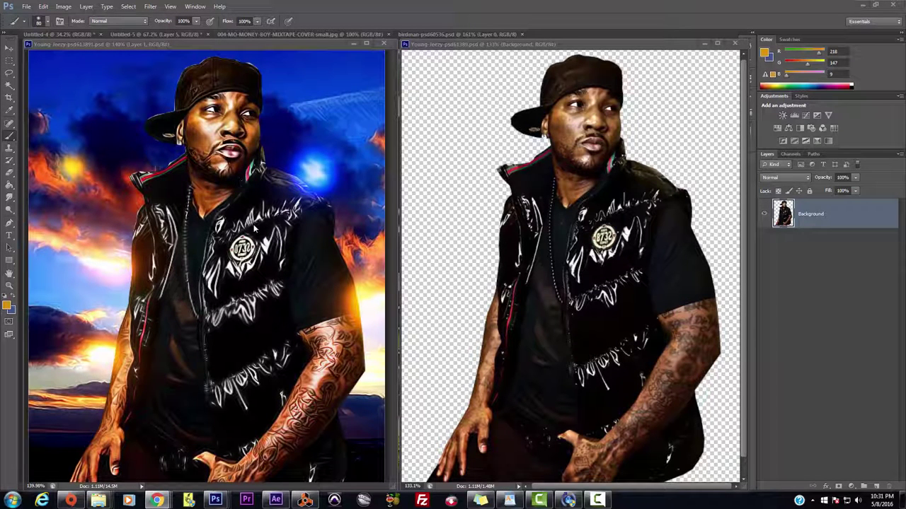
Step: Return to Photoshop, minimize the finished example document and dock the transparent cut-out photo's window with the other documents
click(595, 131)
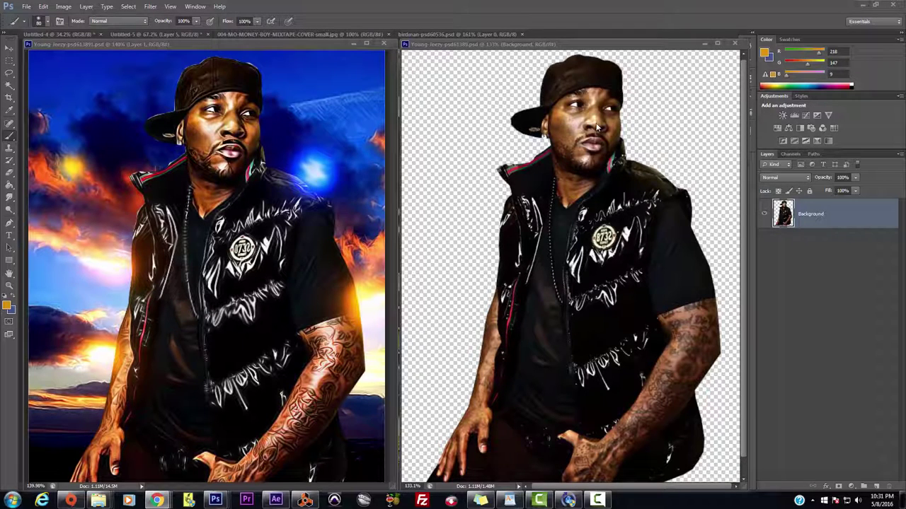
click(354, 45)
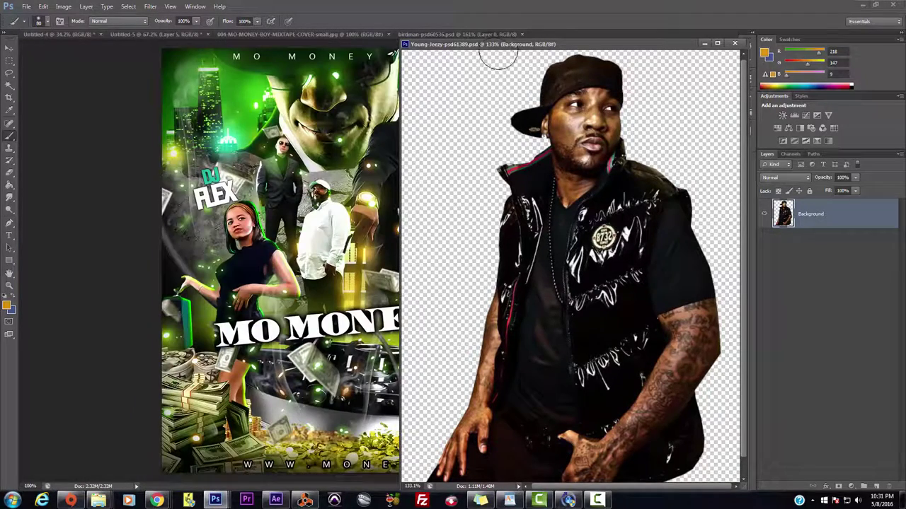
drag(508, 44, 307, 36)
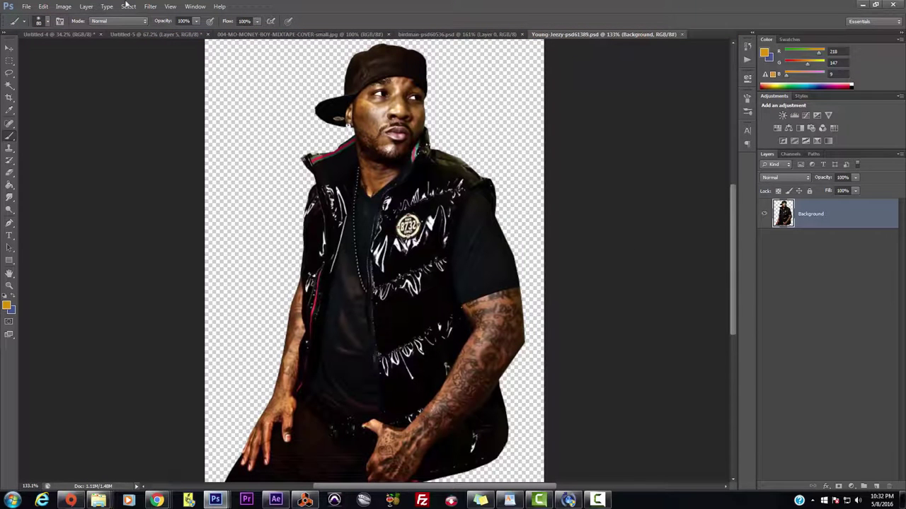
Step: Apply a Levels adjustment to the cut-out photo with shadow input 6, midtone 0.97 and a lowered highlight input
click(64, 7)
mouse_move(78, 30)
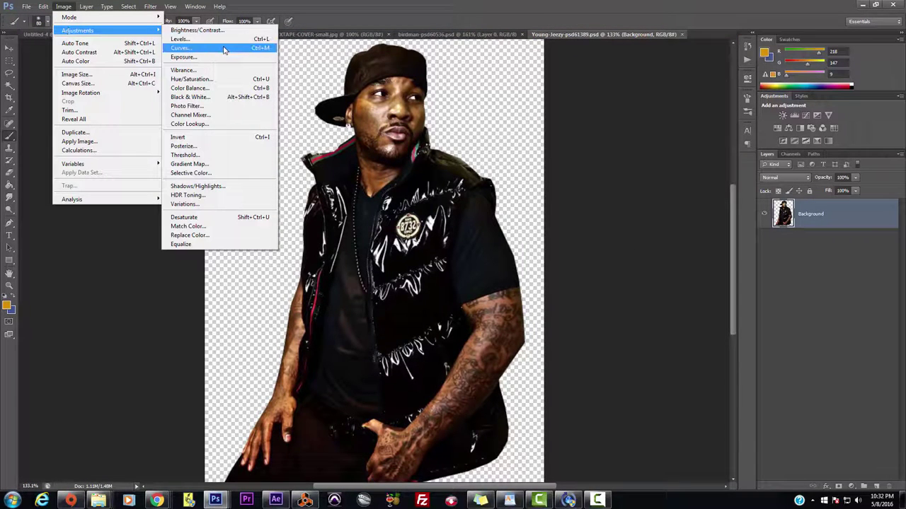
click(186, 39)
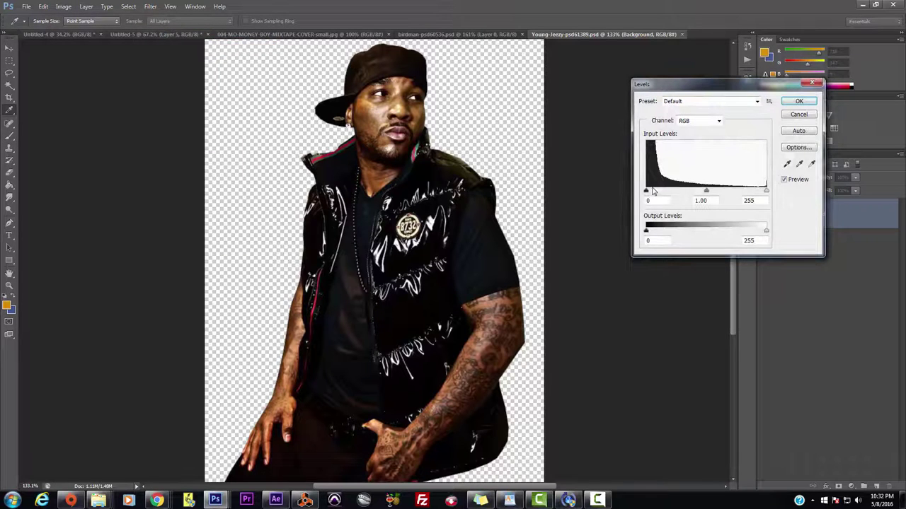
drag(646, 192, 649, 191)
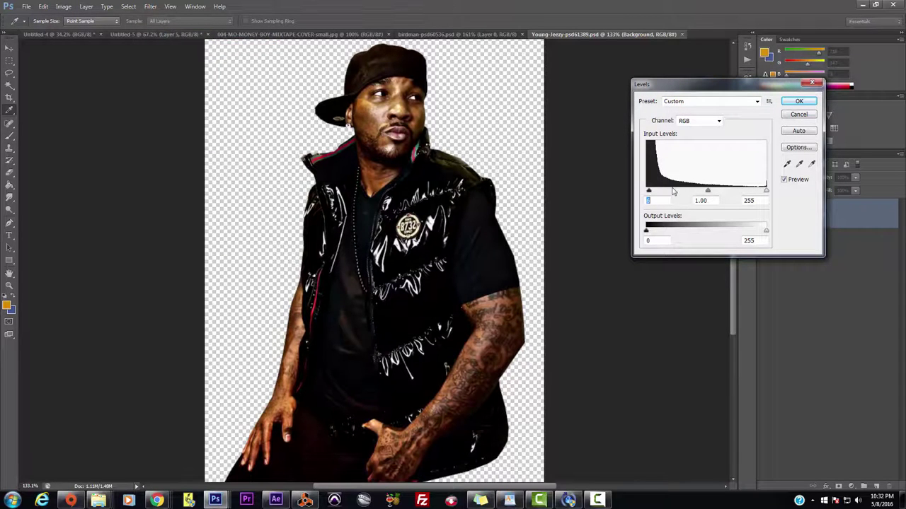
drag(711, 192, 749, 197)
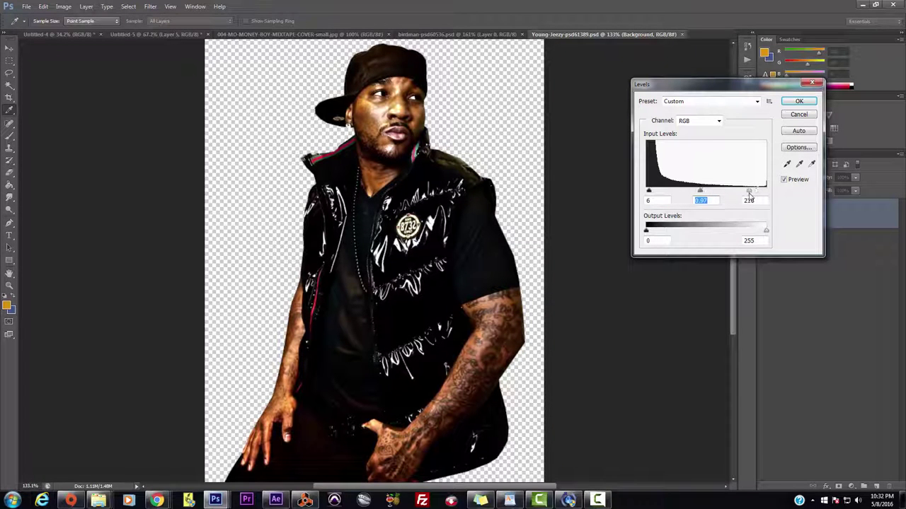
click(798, 102)
Step: Apply a Hue/Saturation adjustment to the cut-out photo with saturation raised to about +30
click(62, 6)
mouse_move(99, 30)
click(194, 79)
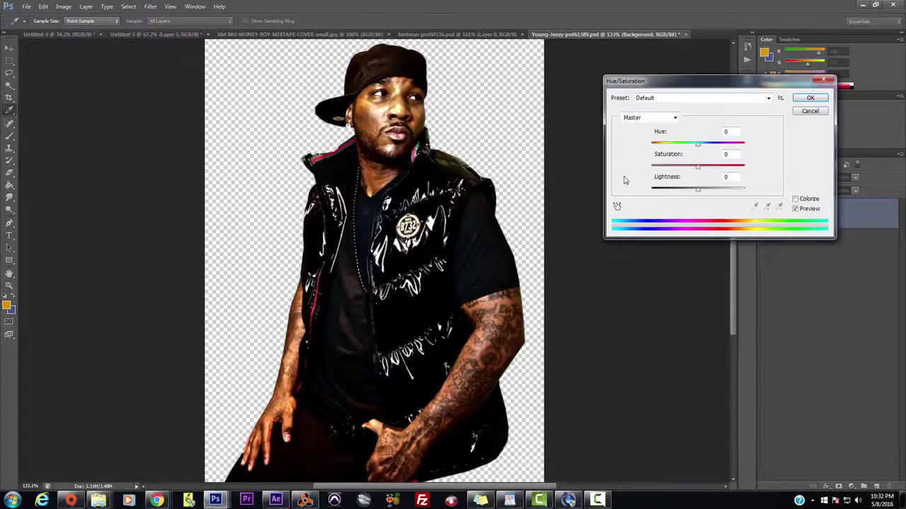
mouse_move(700, 170)
mouse_down()
mouse_move(722, 170)
mouse_move(712, 173)
mouse_up()
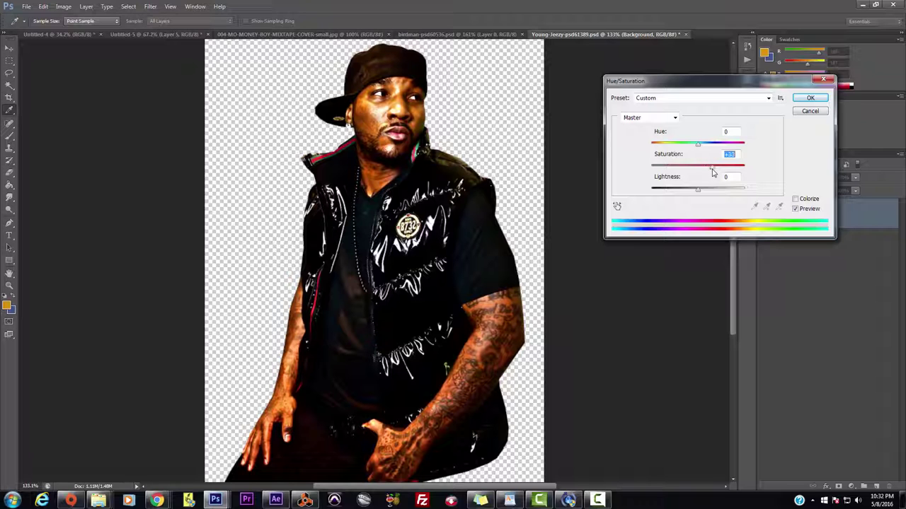
click(807, 99)
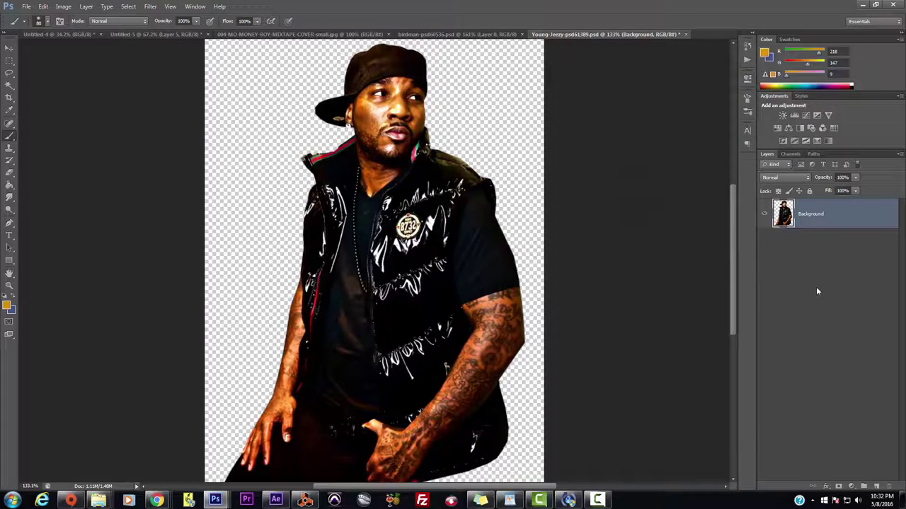
Step: Start the Topaz Clean 3 filter on the cut-out photo and choose the Cartoon Detailed preset
click(150, 7)
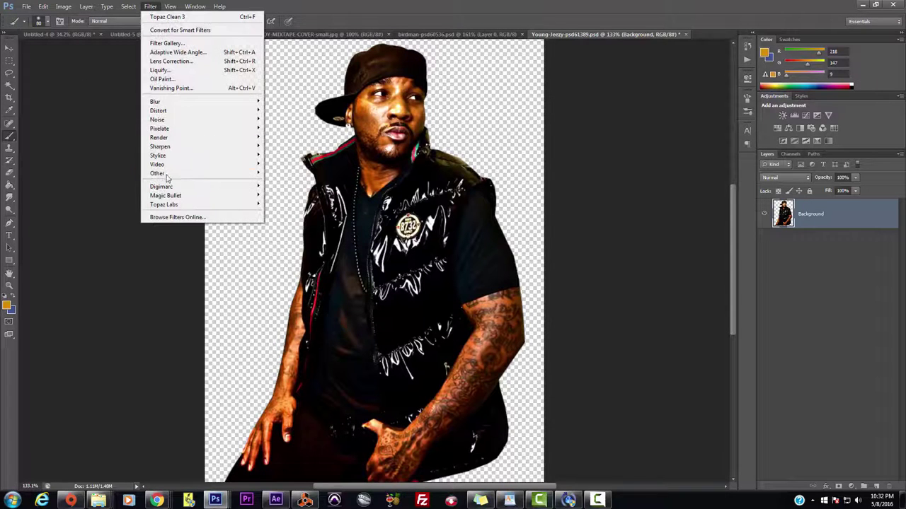
mouse_move(233, 205)
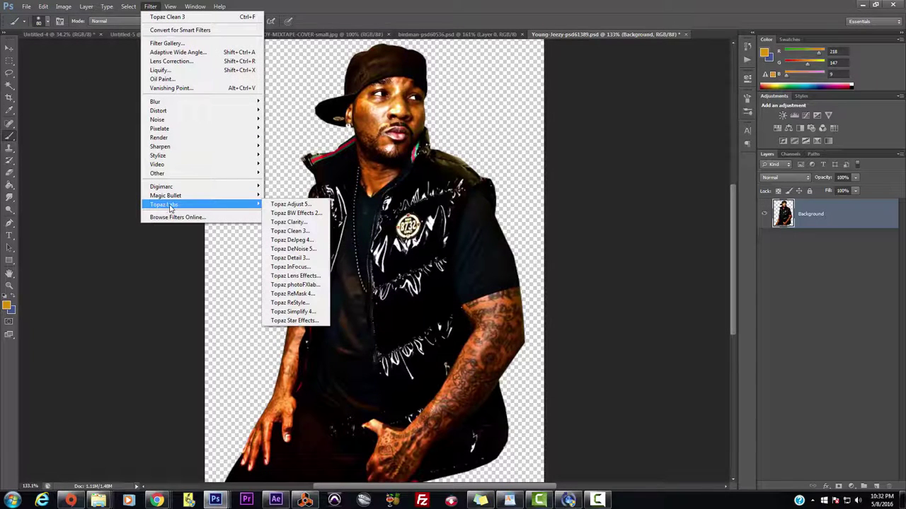
click(292, 231)
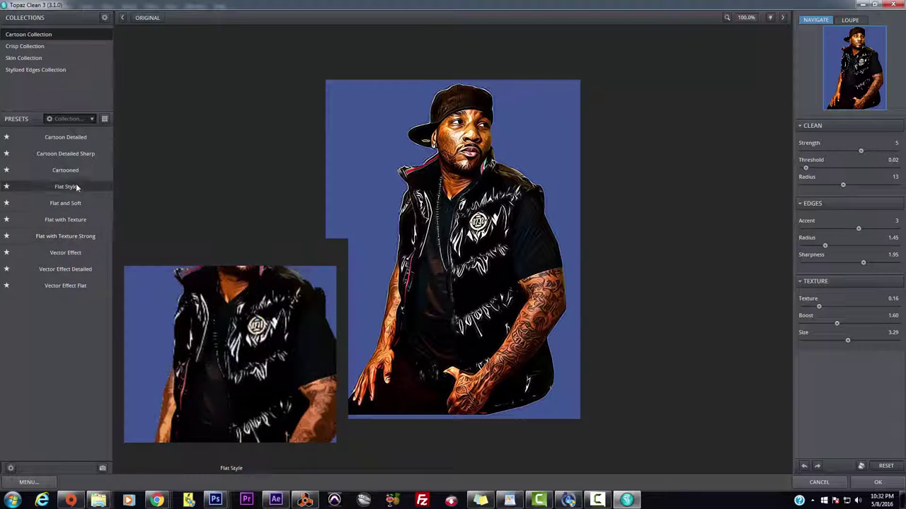
click(56, 138)
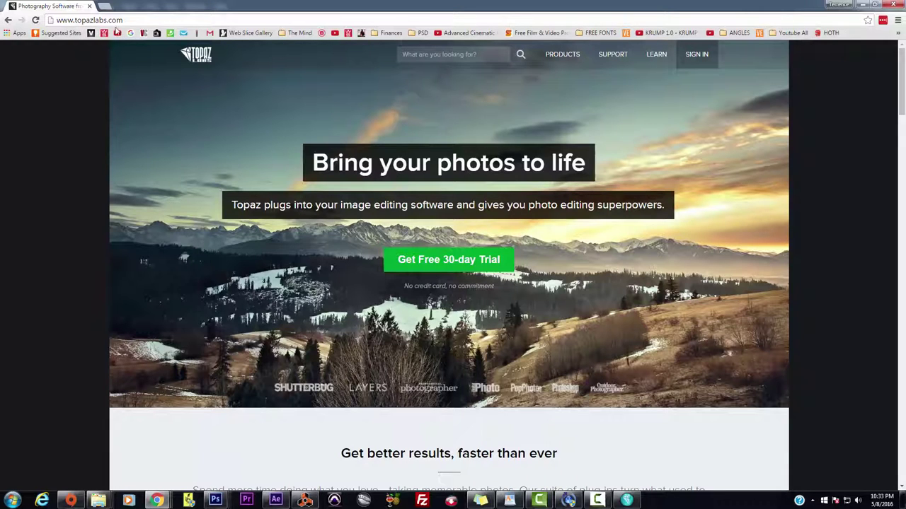
Step: Look at the product options on the Topaz Labs website
mouse_move(562, 57)
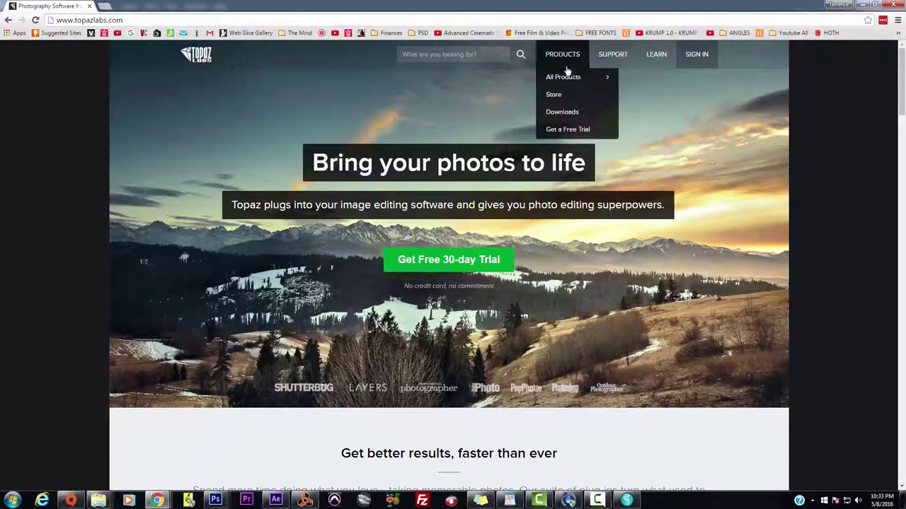
mouse_move(564, 82)
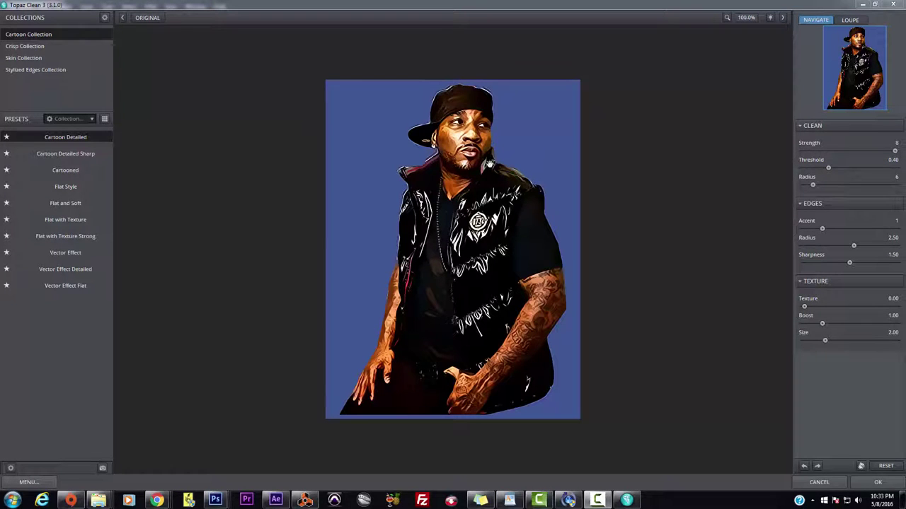
Step: In Topaz Clean 3, set Clean strength 5, threshold 0.00 and radius 13, and Edges accent 3, radius 1.65 and sharpness 1.55
click(755, 24)
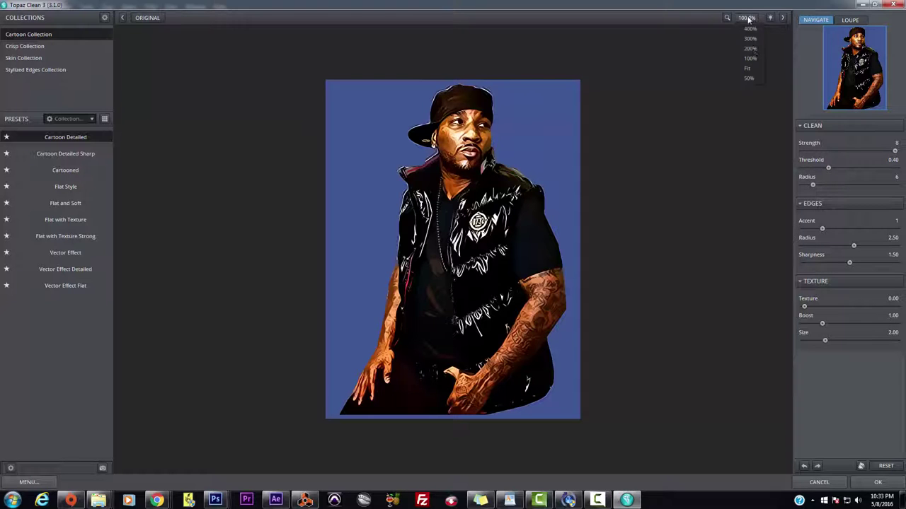
click(755, 49)
drag(642, 128, 604, 281)
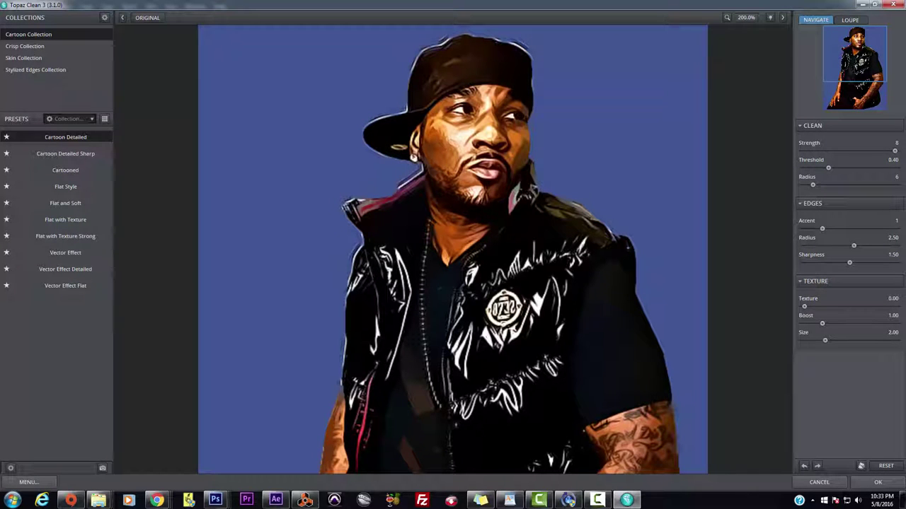
drag(895, 153, 869, 155)
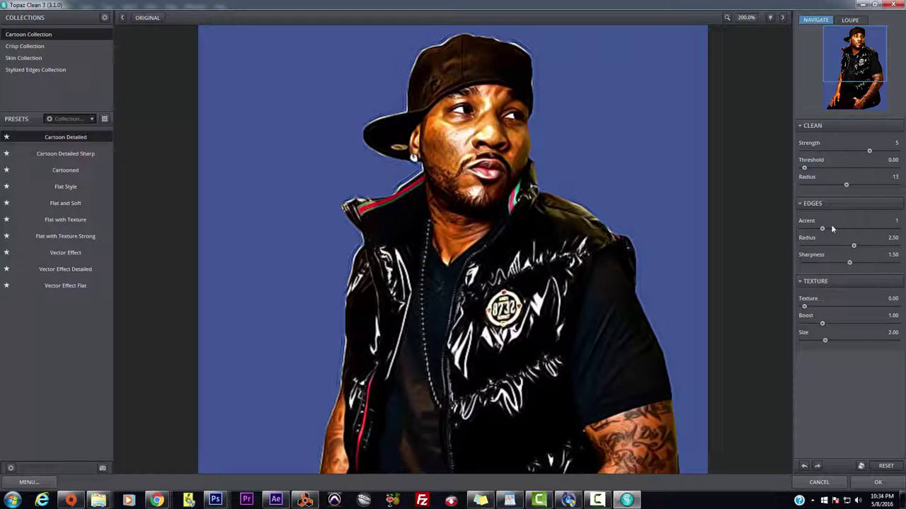
drag(864, 231, 851, 264)
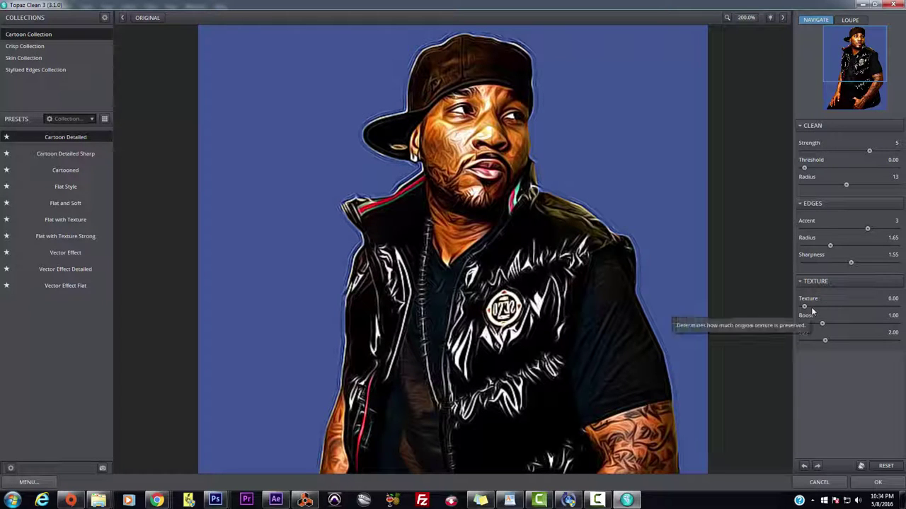
Step: Set the Texture section to texture 0.15, boost 1.51 and size 3.40, and apply the filter to the photo
drag(805, 307, 818, 309)
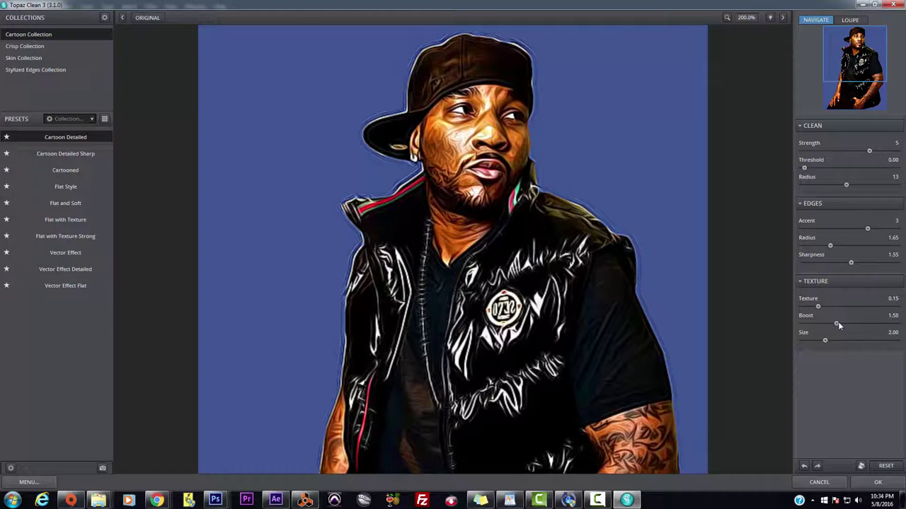
drag(837, 322, 835, 322)
drag(850, 343, 850, 341)
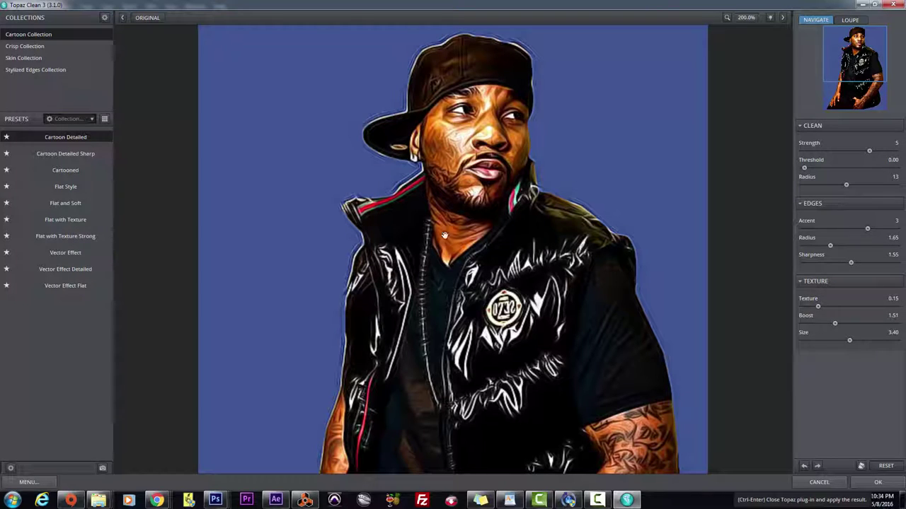
click(868, 487)
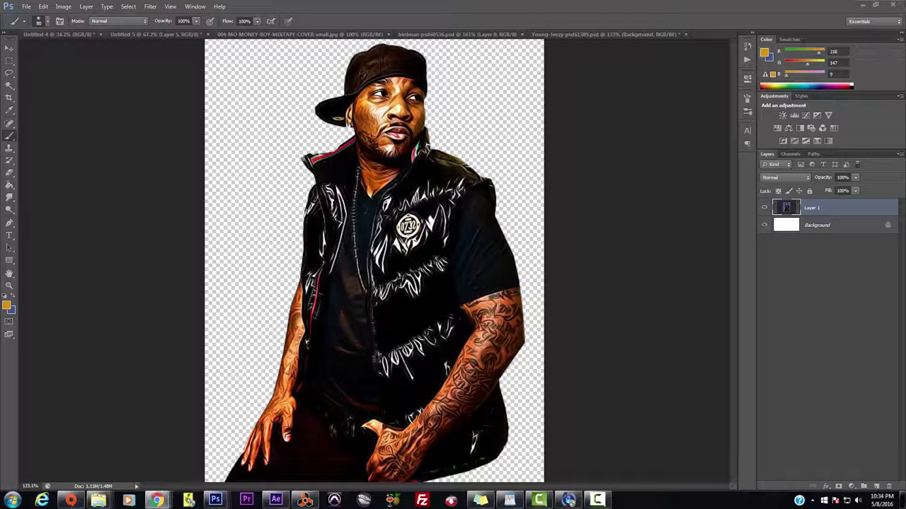
Step: Switch to Chrome, search Google Images for sky and browse the results for a suitable background picture
click(157, 501)
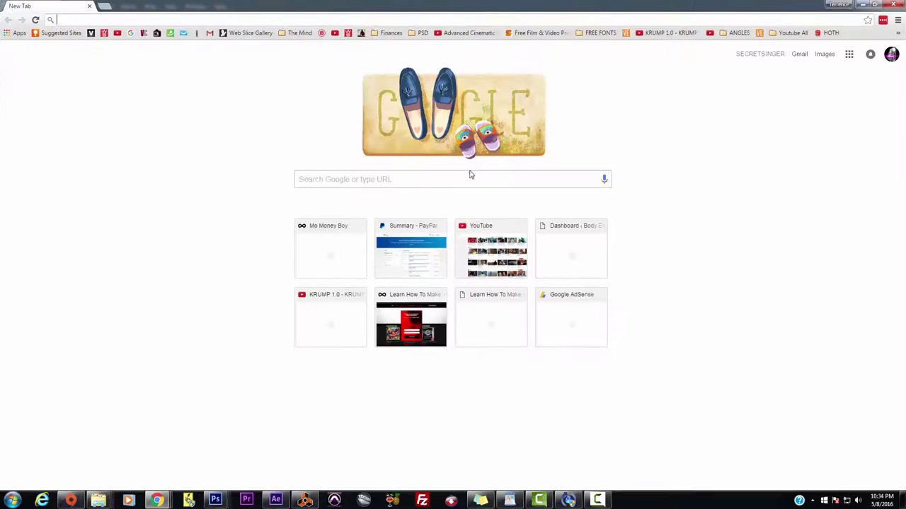
text(sk)
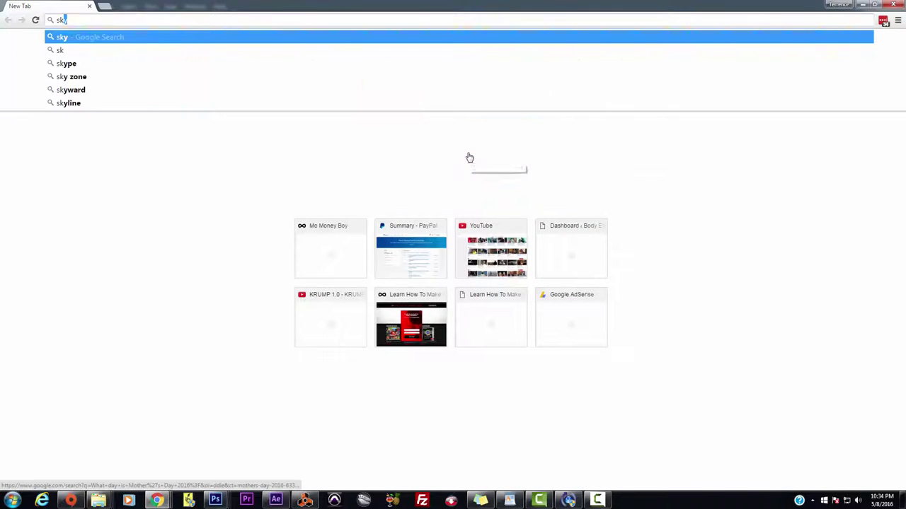
key(Return)
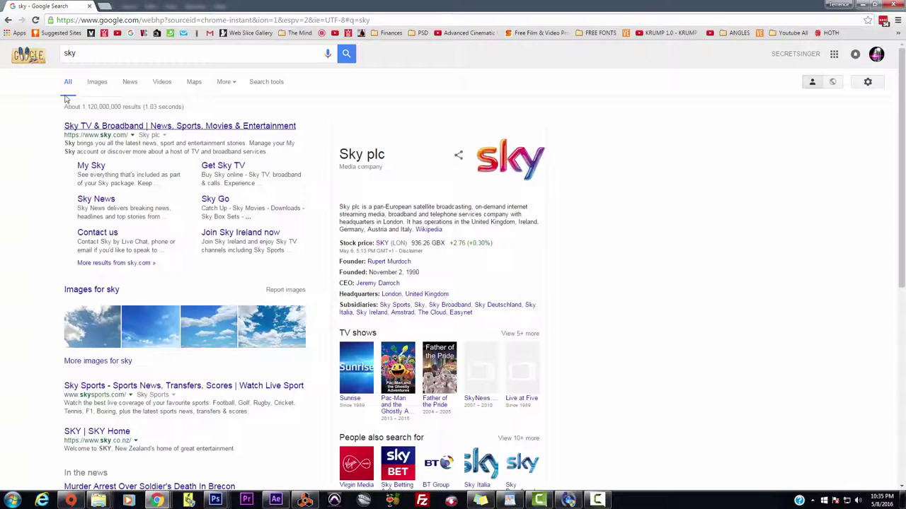
click(97, 82)
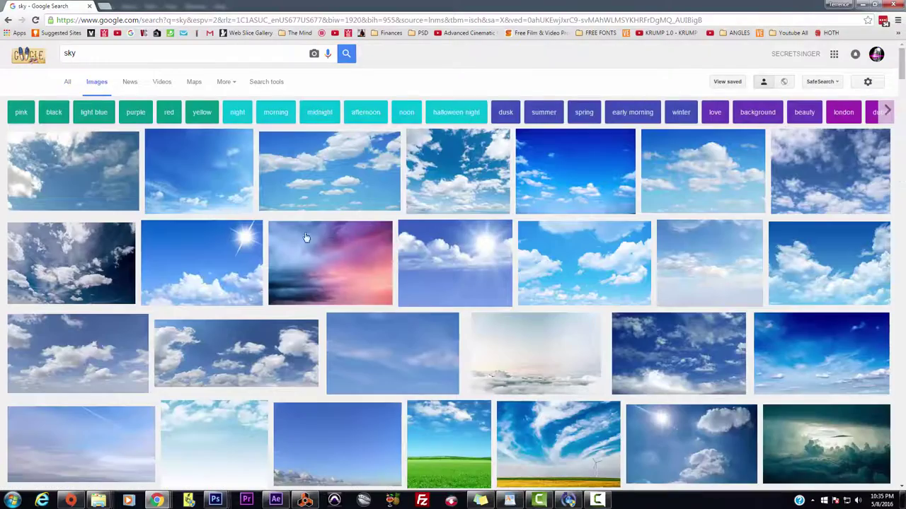
scroll(397, 240, down, 15)
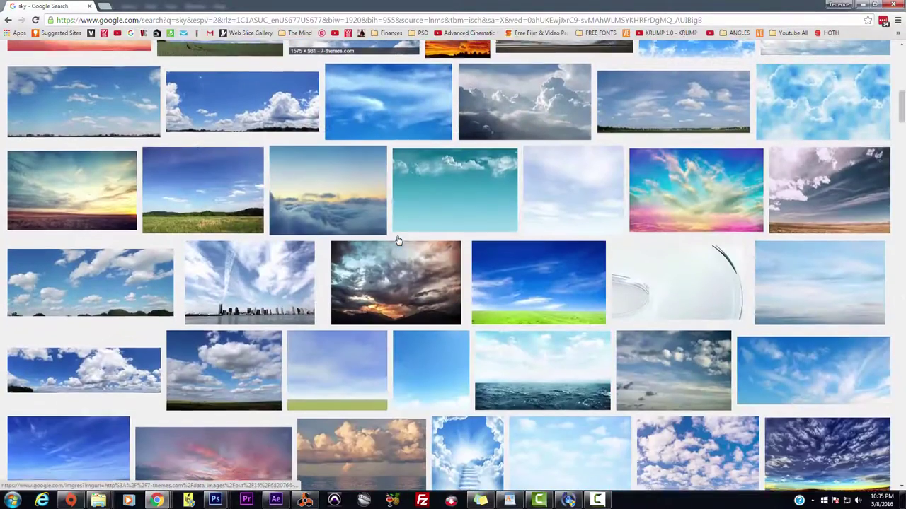
scroll(397, 239, down, 15)
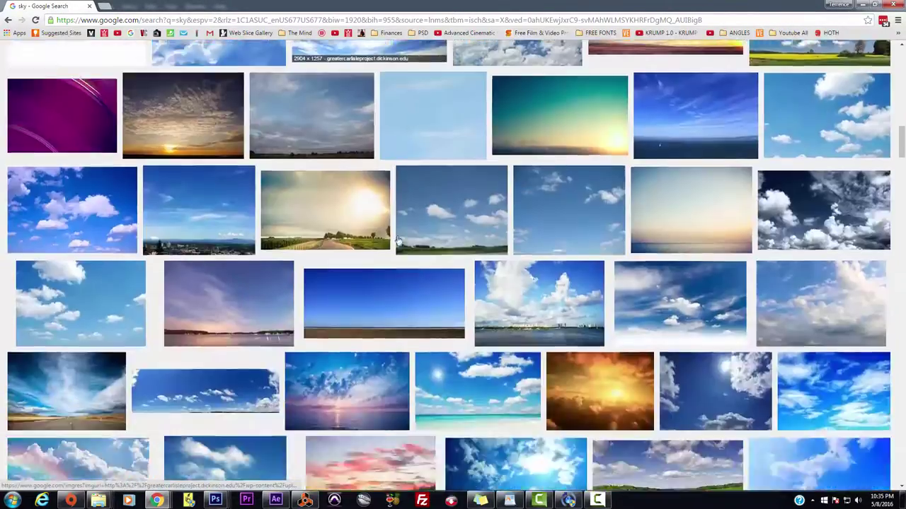
scroll(397, 240, down, 15)
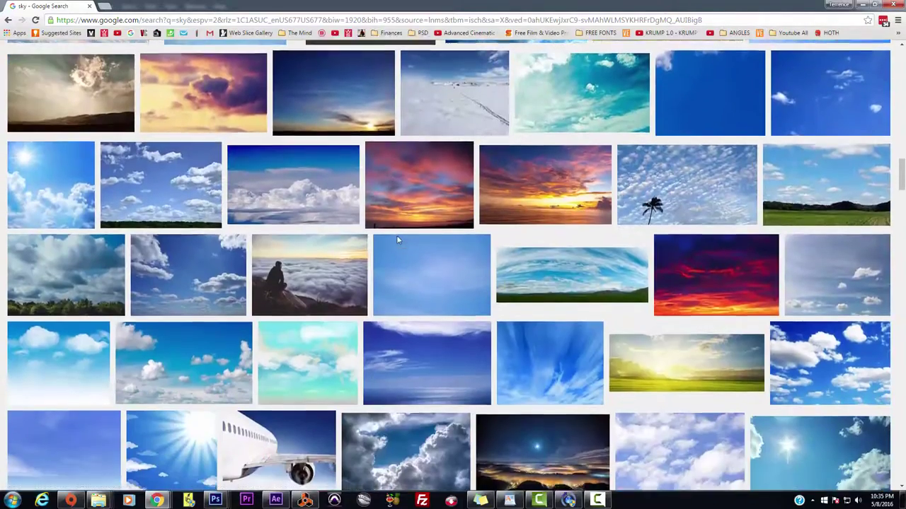
scroll(398, 241, down, 15)
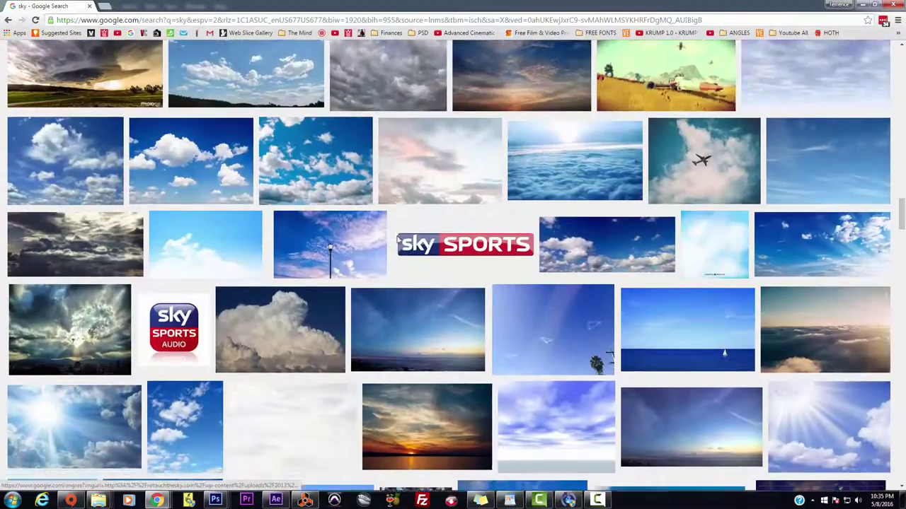
scroll(397, 240, down, 5)
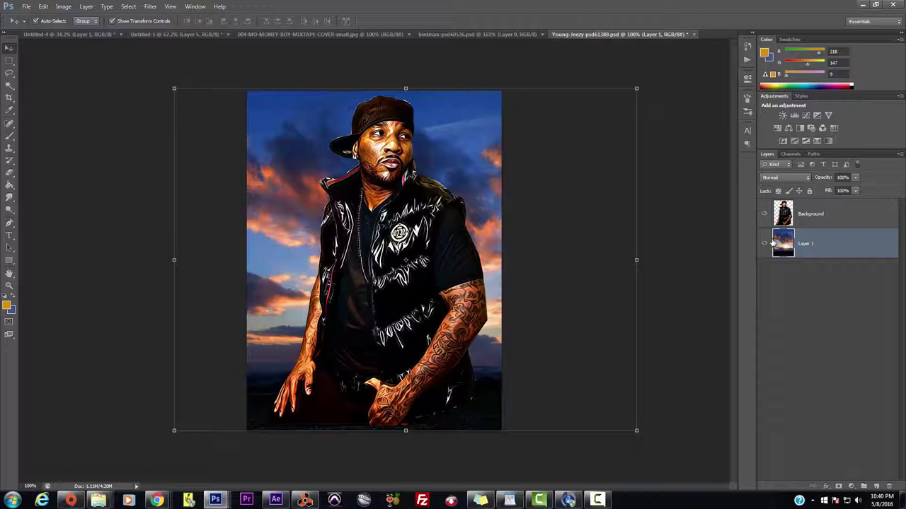
Step: On the cut-out man's layer, smooth the filter lines on the cheeks, nose and forehead with the Blur tool at 51% strength
click(809, 214)
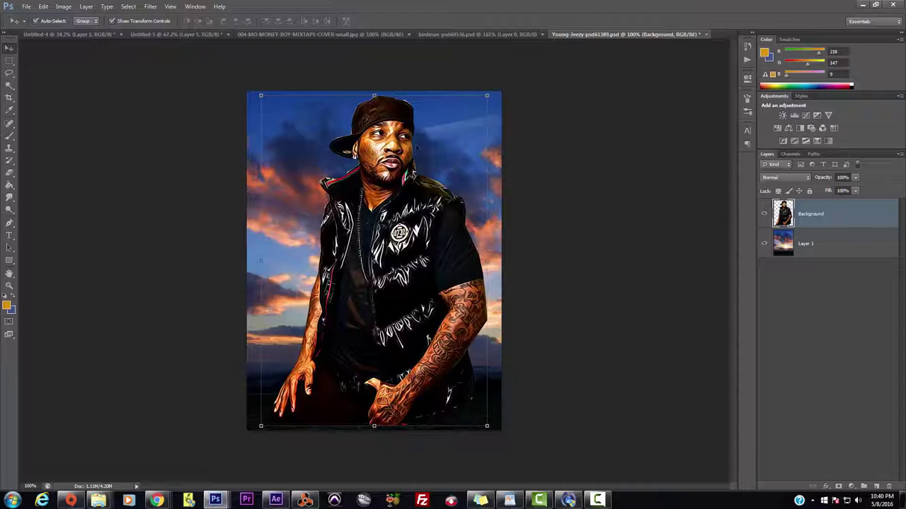
scroll(417, 143, up, 5)
drag(733, 229, 739, 201)
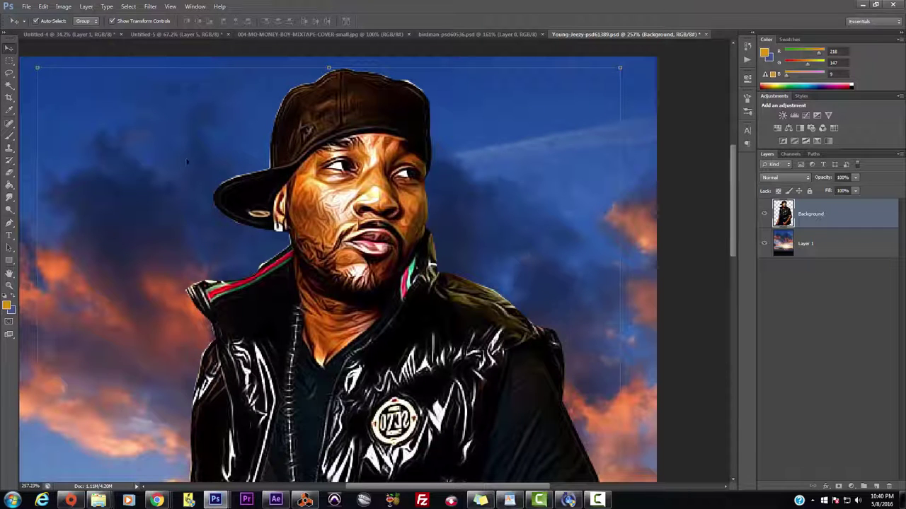
click(9, 197)
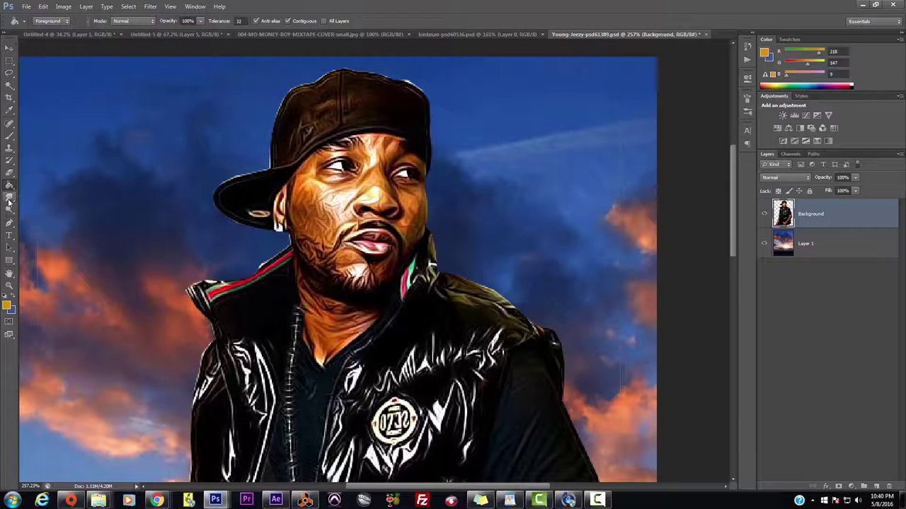
right_click(9, 201)
click(43, 195)
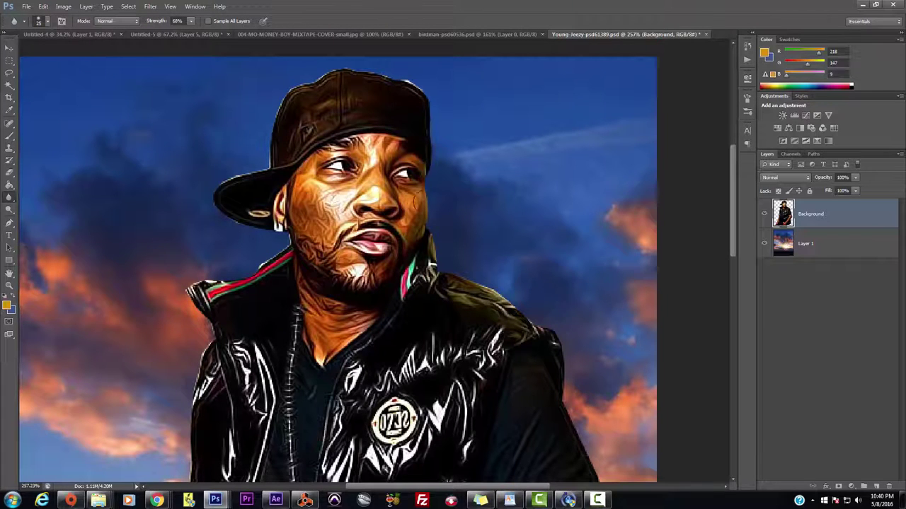
scroll(388, 197, up, 2)
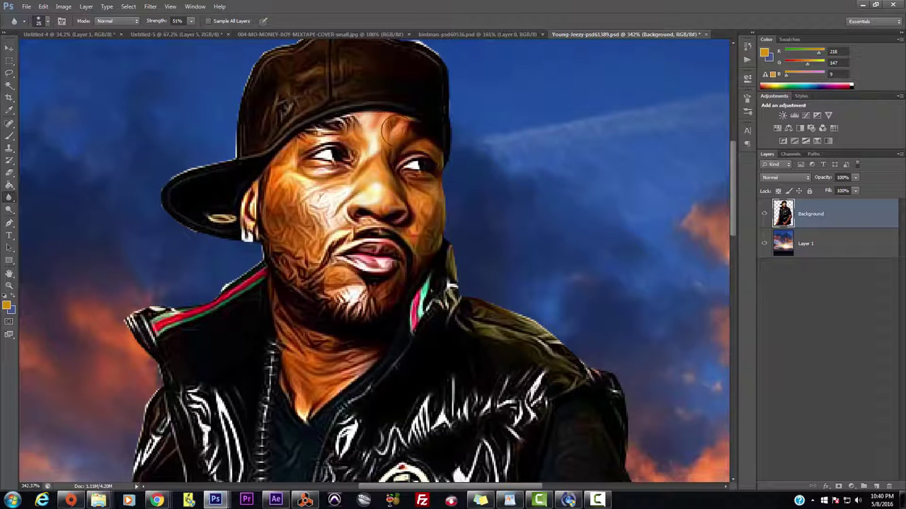
mouse_move(349, 188)
mouse_down()
mouse_move(297, 189)
mouse_move(328, 218)
mouse_move(344, 193)
mouse_move(311, 199)
mouse_move(315, 220)
mouse_move(302, 194)
mouse_move(333, 217)
mouse_move(313, 218)
mouse_move(304, 234)
mouse_move(288, 194)
mouse_move(282, 205)
mouse_move(307, 237)
mouse_move(273, 190)
mouse_move(284, 161)
mouse_move(286, 189)
mouse_move(362, 127)
mouse_move(302, 148)
mouse_move(334, 170)
mouse_move(354, 168)
mouse_move(276, 174)
mouse_move(416, 215)
mouse_move(300, 209)
mouse_move(285, 197)
mouse_move(311, 236)
mouse_move(327, 237)
mouse_move(294, 229)
mouse_up()
mouse_move(422, 202)
mouse_down()
mouse_move(422, 228)
mouse_move(373, 215)
mouse_move(324, 231)
mouse_move(389, 180)
mouse_move(406, 132)
mouse_move(377, 130)
mouse_move(383, 126)
mouse_up()
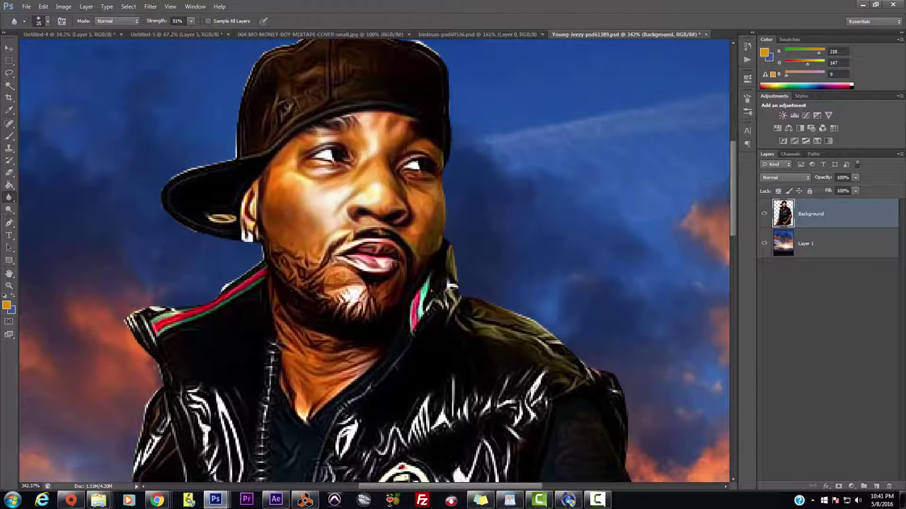
mouse_move(361, 163)
mouse_down()
mouse_move(325, 131)
mouse_move(327, 153)
mouse_move(351, 117)
mouse_up()
Step: Reduce the Blur brush to size 9 and soften the lips, beard, neck and cap edge
key([)
key([)
key([)
key([)
mouse_move(366, 260)
mouse_down()
mouse_move(356, 262)
mouse_move(380, 268)
mouse_move(362, 258)
mouse_move(373, 247)
mouse_up()
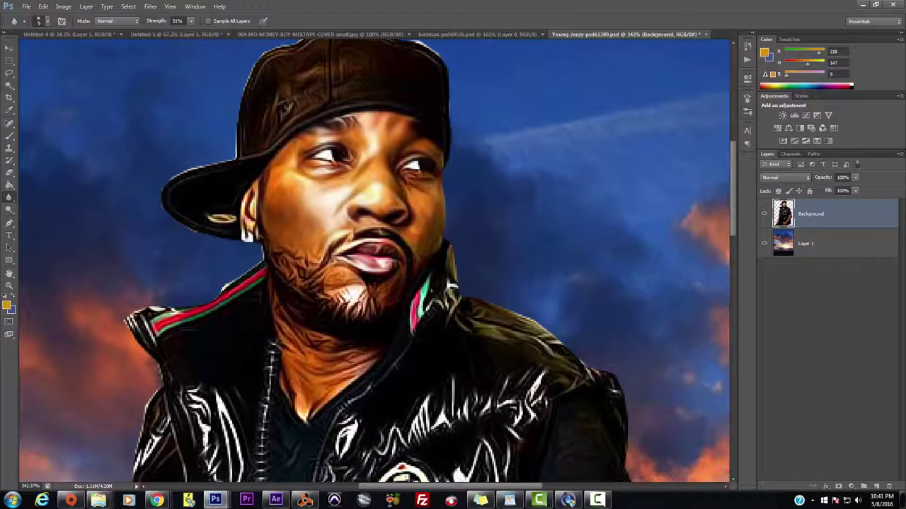
mouse_move(348, 298)
mouse_down()
mouse_move(332, 279)
mouse_move(353, 282)
mouse_up()
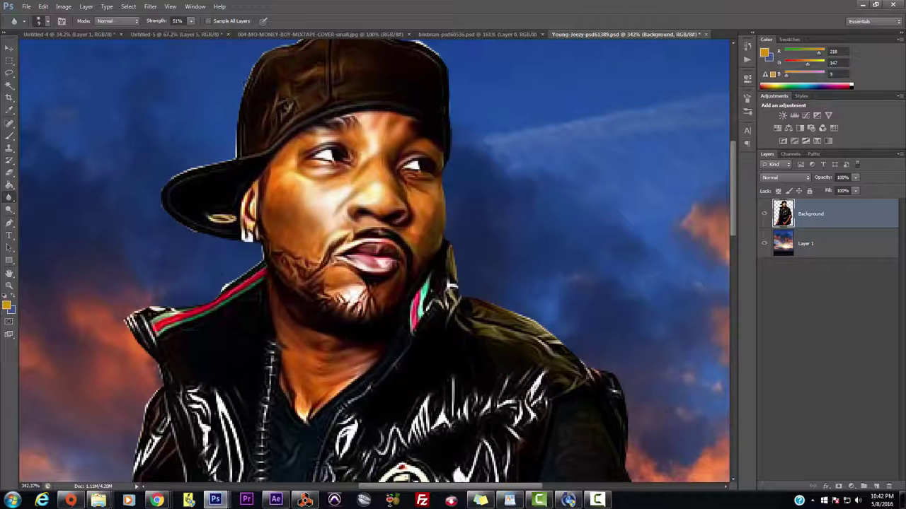
drag(237, 152, 249, 79)
Step: Bring up the 004-MO-MONEY-BOY-MIXTAPE-COVER-small.jpg document and close it
drag(377, 35, 447, 58)
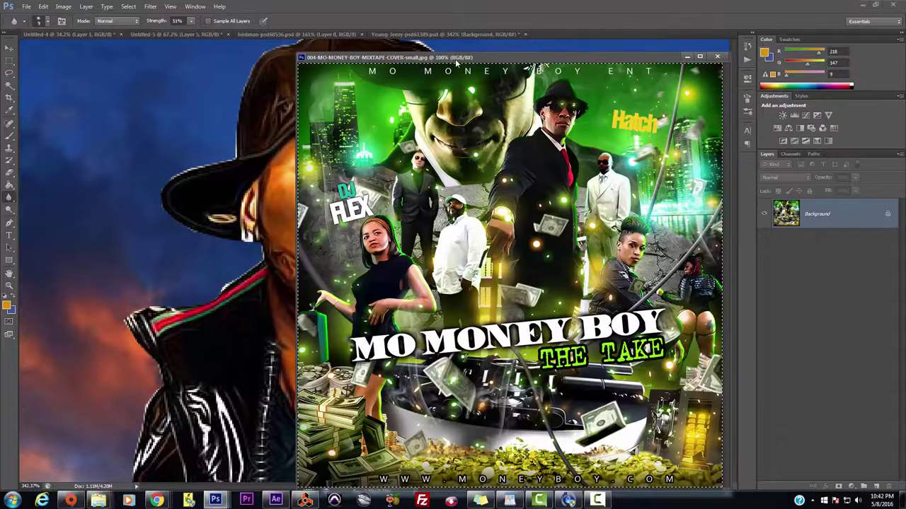
click(717, 56)
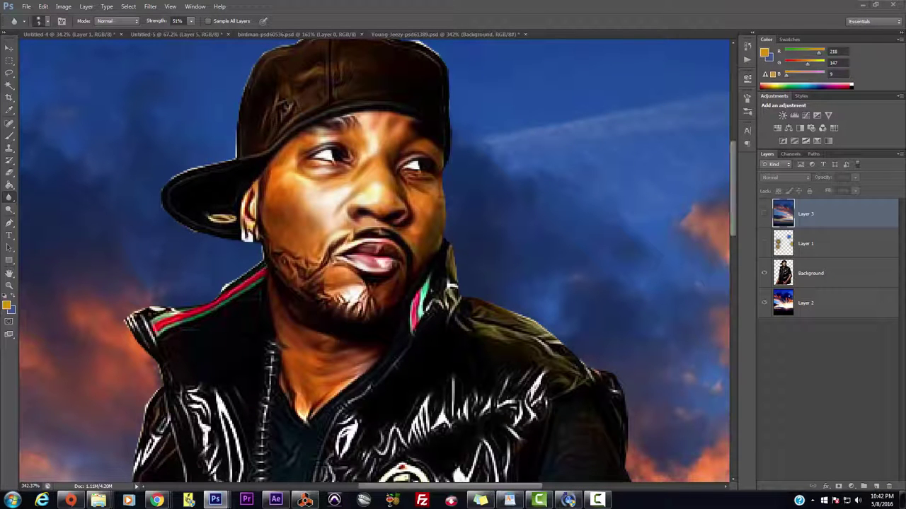
Step: Smooth the filter texture on the man's clothing and tattooed arm with the Blur tool at 51% strength
drag(733, 185, 733, 246)
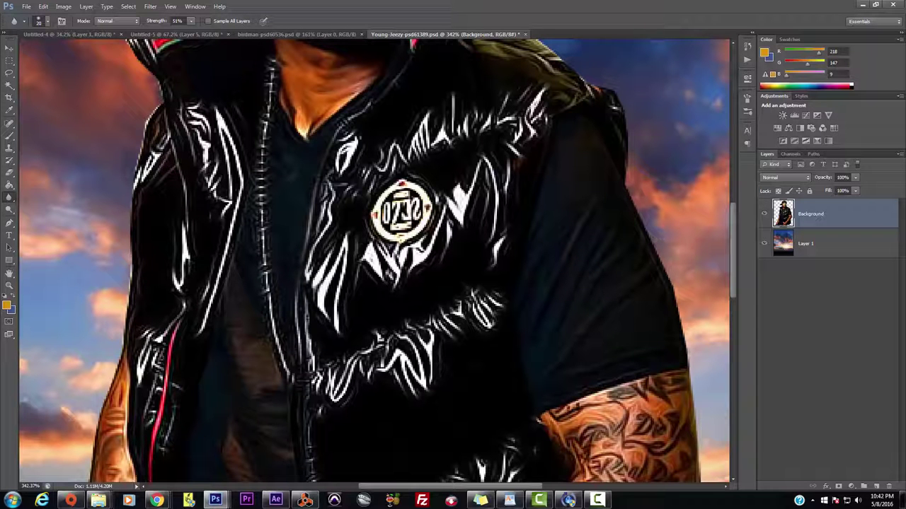
scroll(404, 329, down, 3)
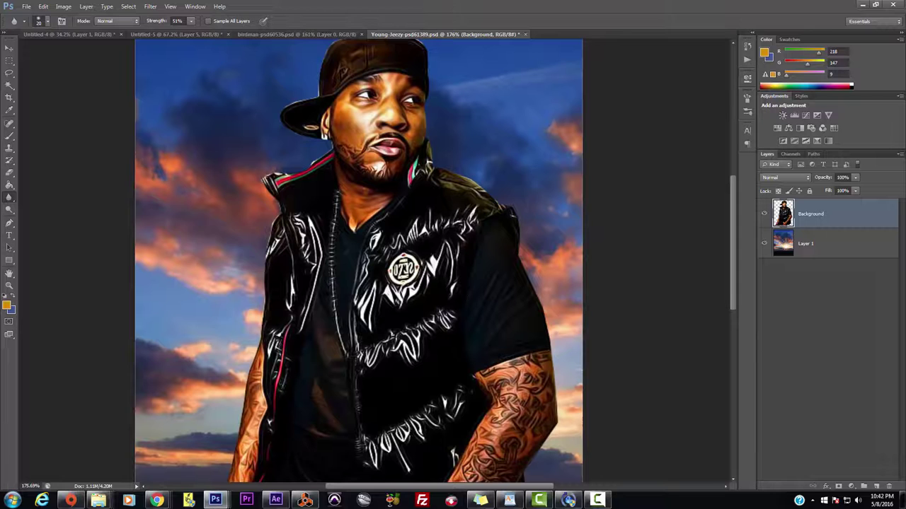
drag(733, 245, 729, 289)
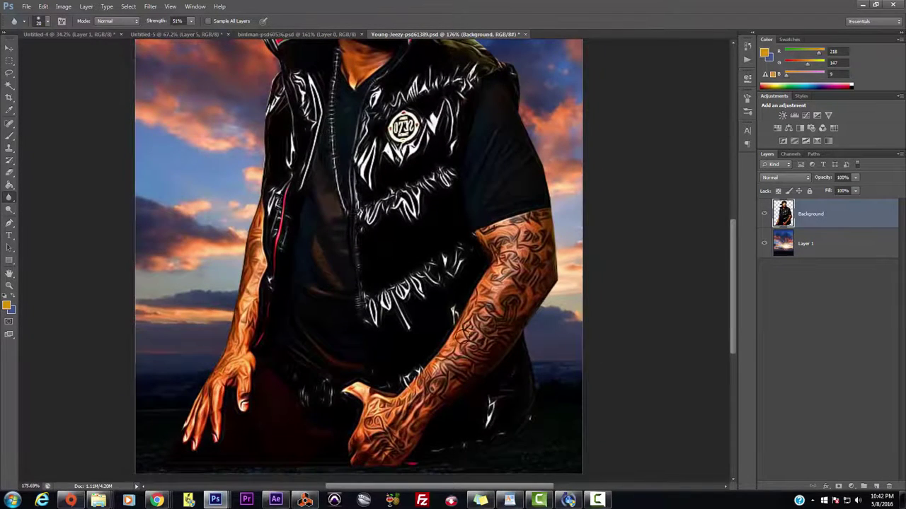
scroll(464, 330, up, 2)
scroll(458, 347, up, 1)
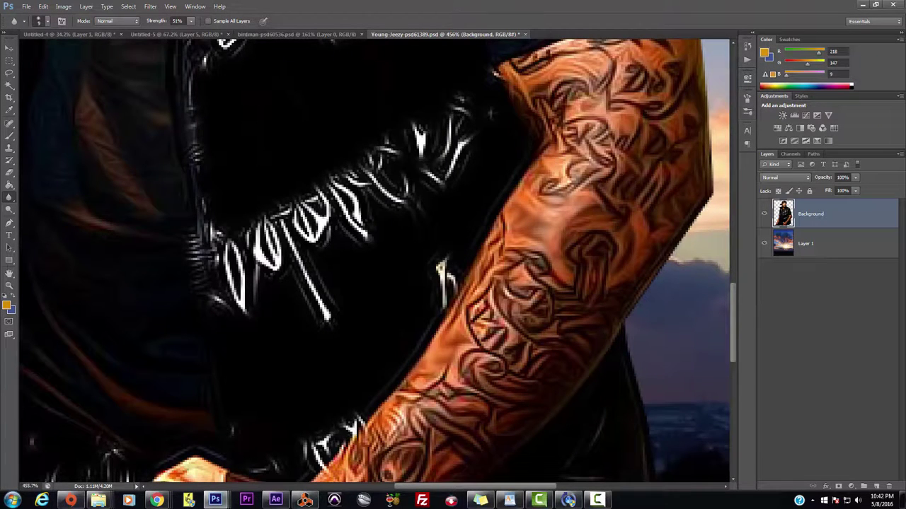
scroll(359, 342, down, 7)
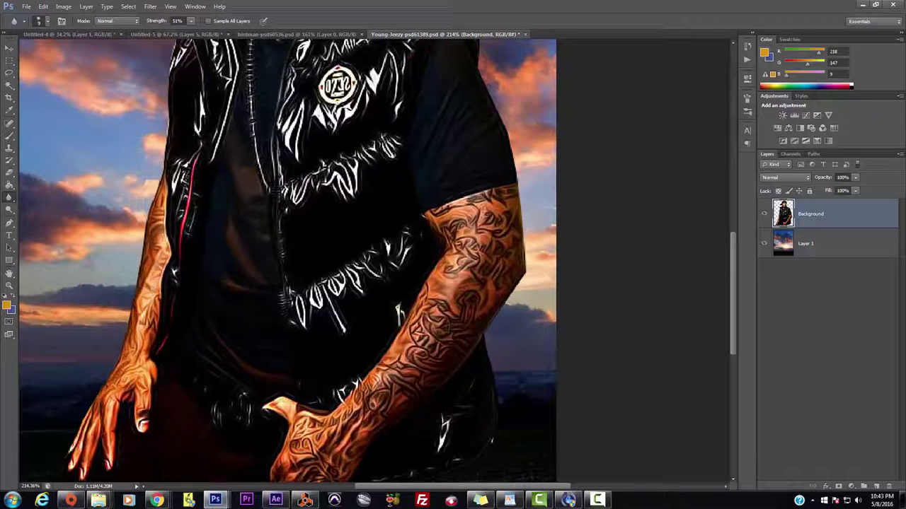
key(ctrl+0)
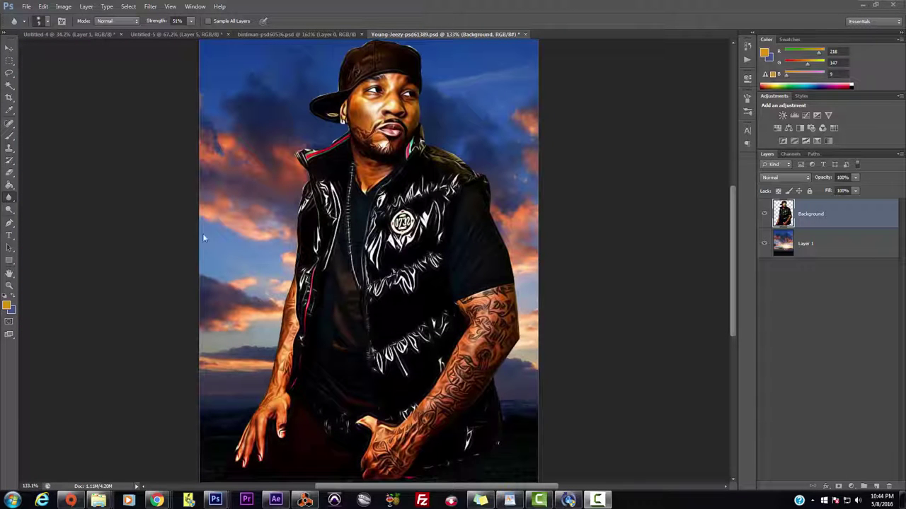
Step: Sharpen both eyes, the lips and the nose with the Sharpen tool at 50% strength
click(8, 201)
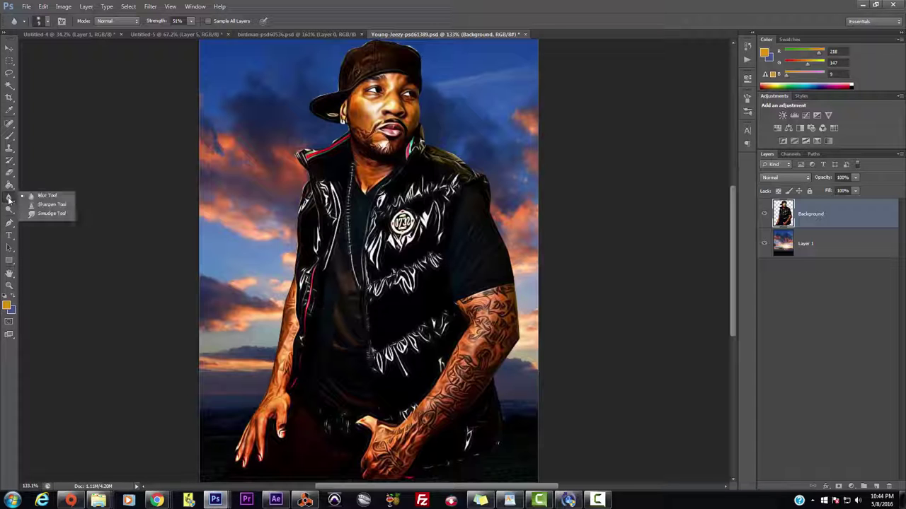
click(52, 207)
drag(734, 245, 737, 197)
scroll(358, 255, up, 11)
mouse_move(416, 212)
mouse_down()
mouse_move(388, 205)
mouse_move(434, 207)
mouse_move(395, 198)
mouse_move(411, 212)
mouse_up()
mouse_move(495, 212)
mouse_down()
mouse_move(485, 207)
mouse_move(498, 211)
mouse_move(487, 218)
mouse_up()
drag(453, 314, 396, 312)
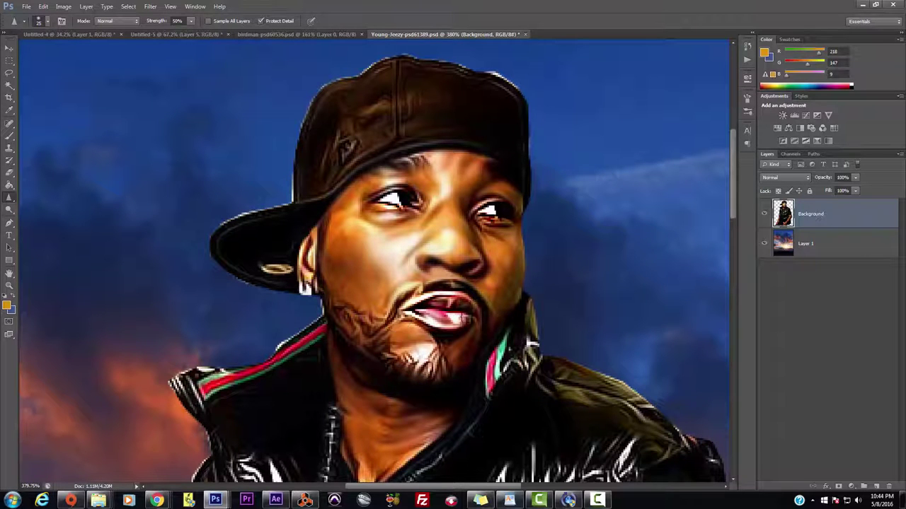
mouse_move(433, 261)
mouse_down()
mouse_move(436, 268)
mouse_move(427, 260)
mouse_up()
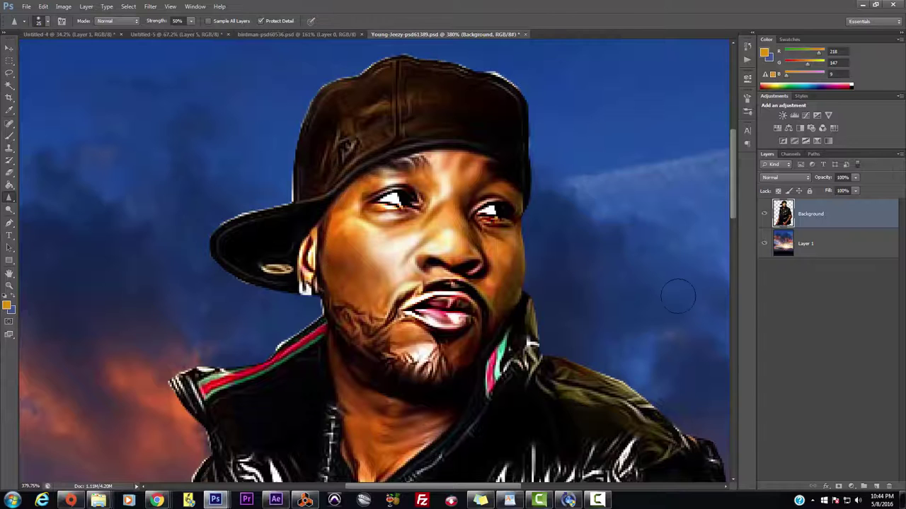
key(ctrl+0)
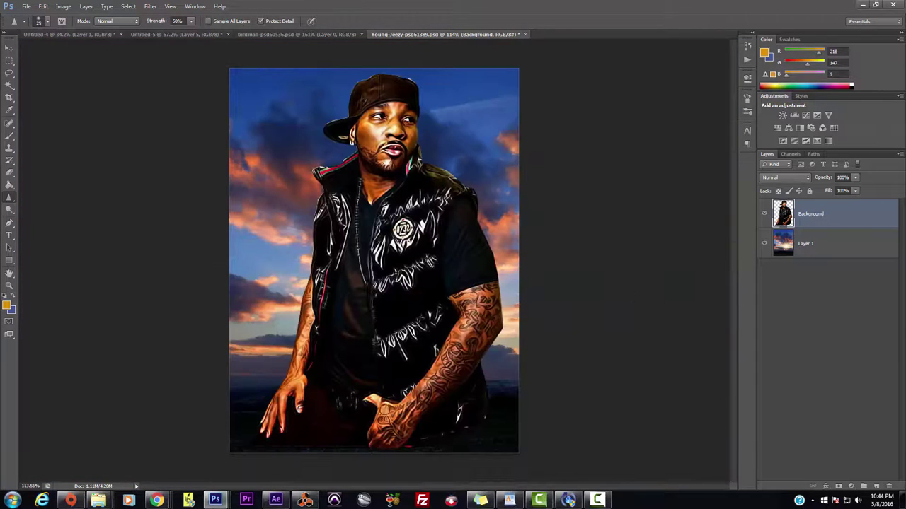
Step: Brighten the highlights on the face with the Dodge tool, using brush size 20, Midtones range and 100% exposure
scroll(387, 147, up, 4)
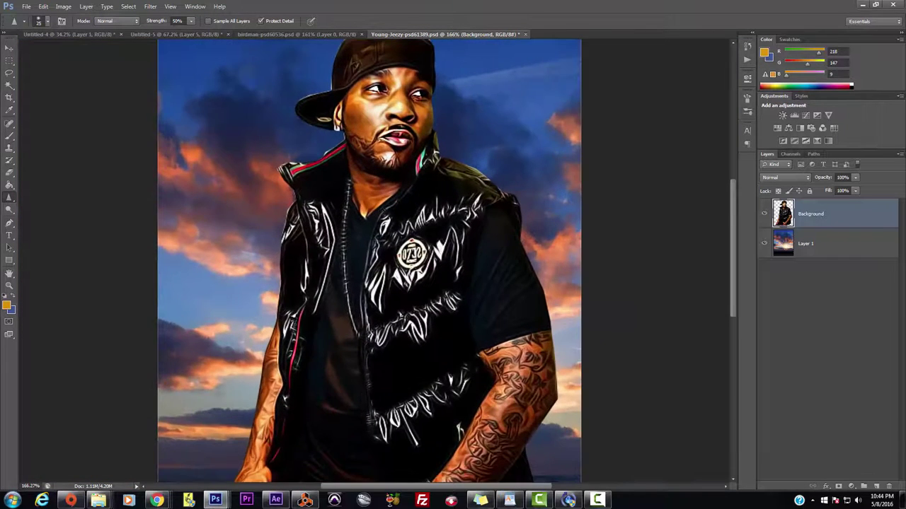
key(ctrl+plus)
scroll(735, 254, up, 3)
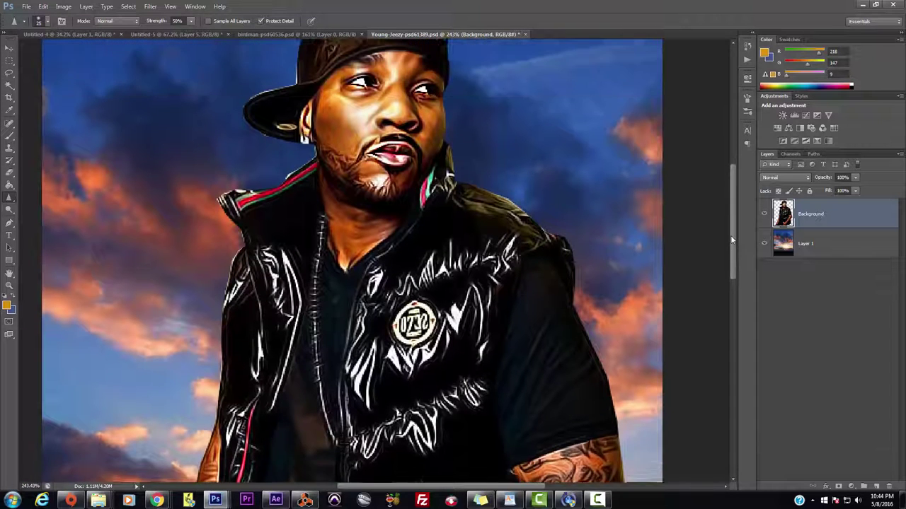
right_click(10, 211)
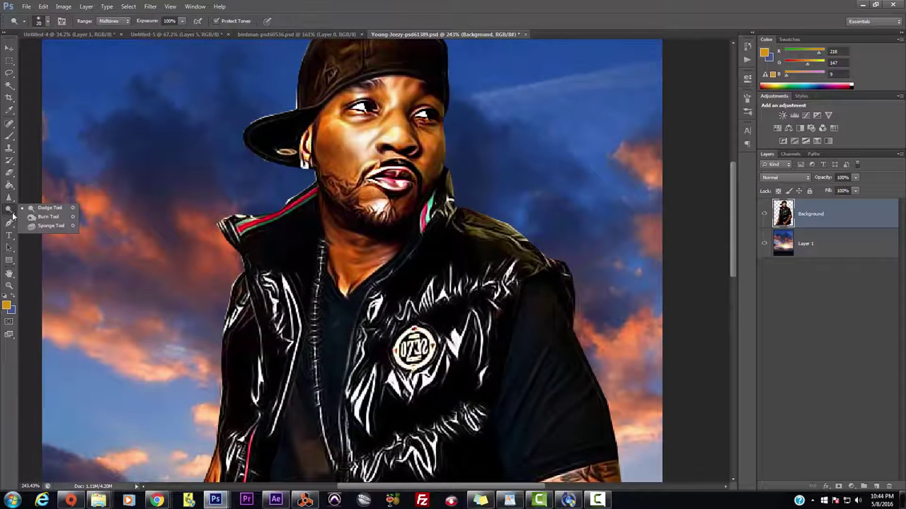
click(44, 209)
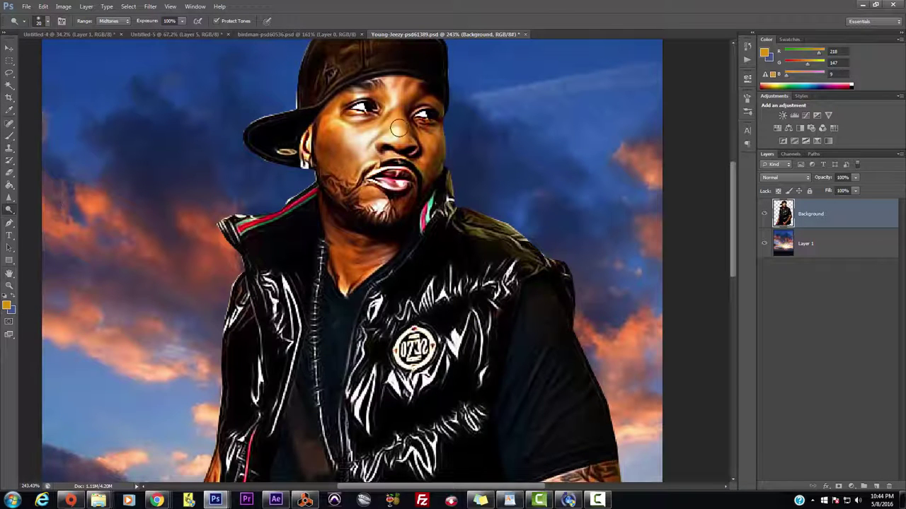
drag(734, 211, 736, 185)
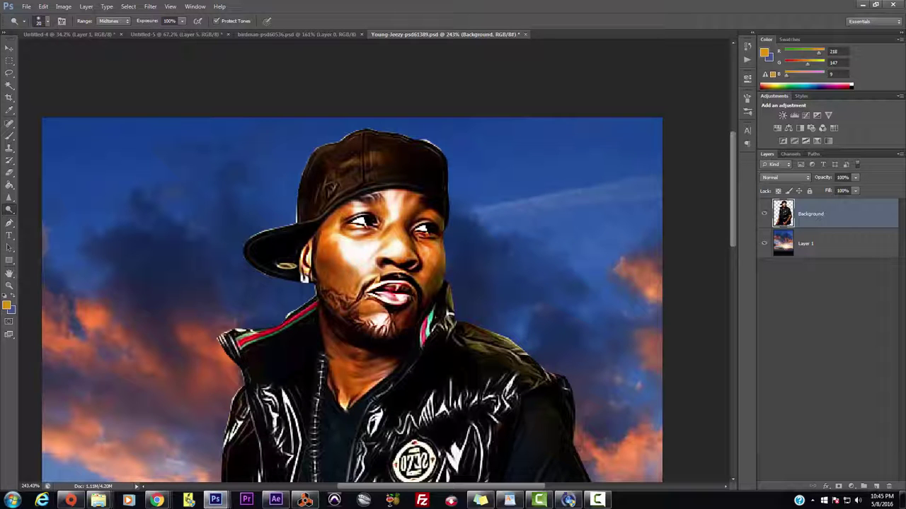
scroll(511, 311, down, 2)
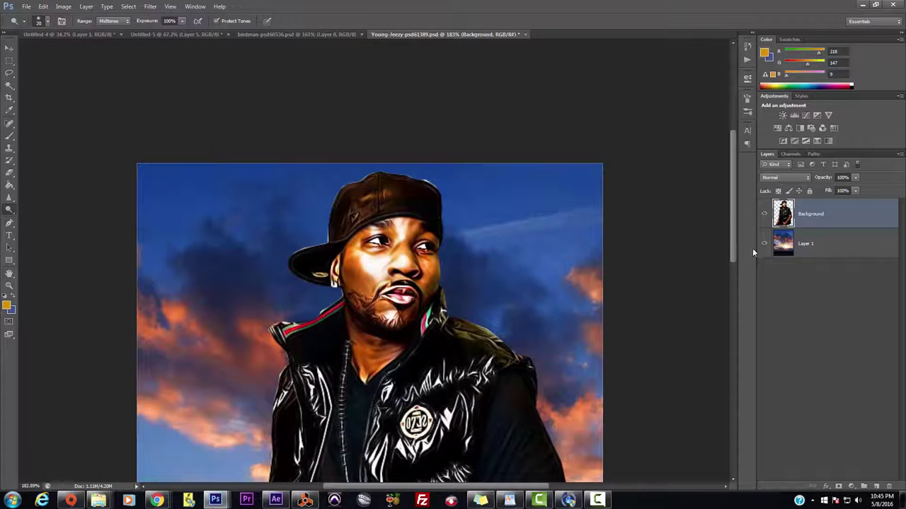
Step: Brighten the neck and the highlights down the fully visible tattooed arm with the Dodge tool at brush size 20 and 100% exposure
drag(736, 247, 737, 284)
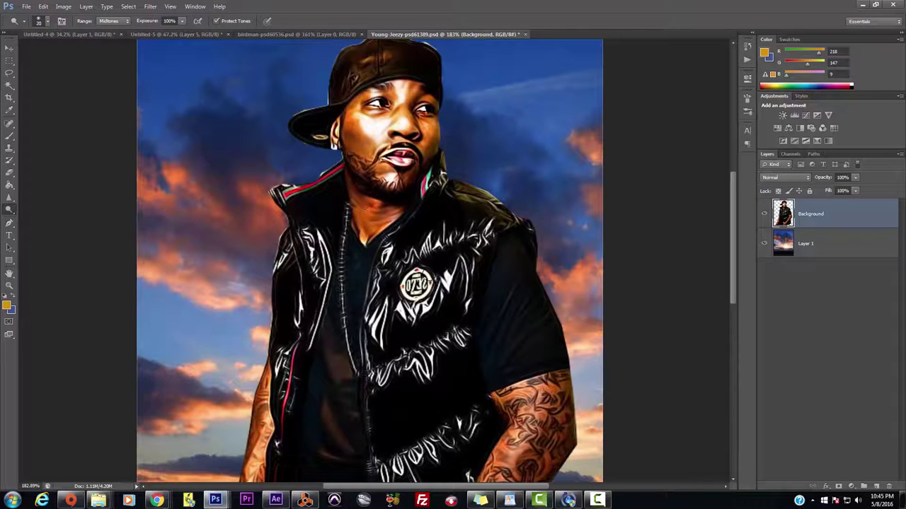
mouse_move(360, 214)
mouse_down()
mouse_move(352, 193)
mouse_move(361, 220)
mouse_up()
drag(733, 189, 733, 235)
mouse_move(514, 222)
mouse_down()
mouse_move(539, 267)
mouse_move(491, 352)
mouse_move(406, 428)
mouse_up()
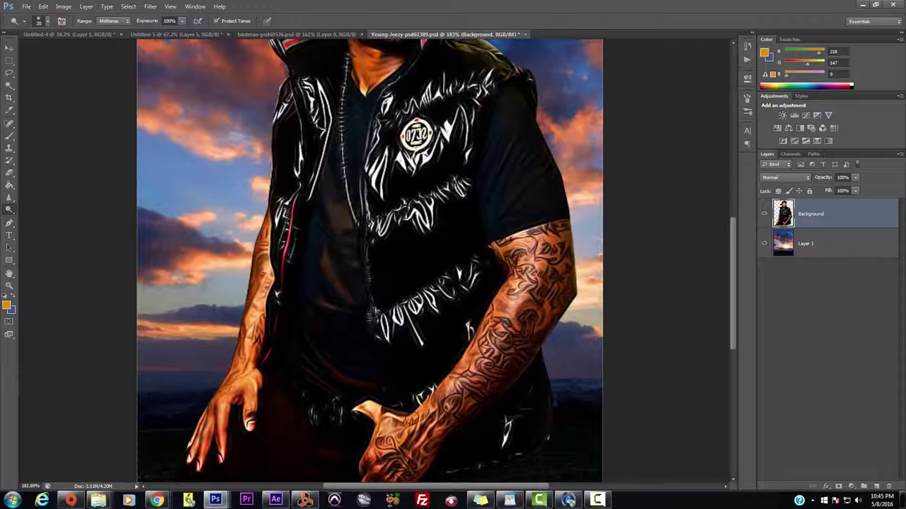
mouse_move(532, 277)
mouse_down()
mouse_move(430, 404)
mouse_move(529, 278)
mouse_move(481, 343)
mouse_up()
mouse_move(528, 264)
mouse_down()
mouse_move(522, 238)
mouse_move(531, 268)
mouse_move(518, 312)
mouse_move(469, 380)
mouse_up()
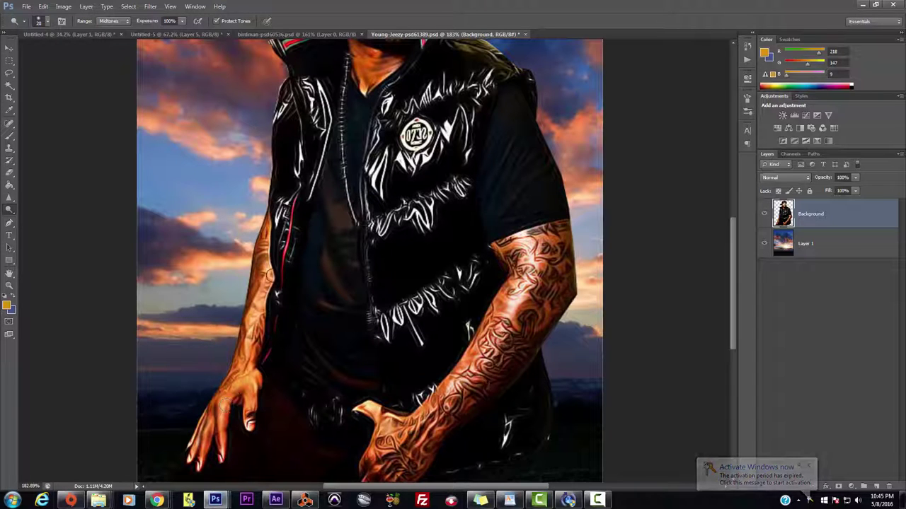
Step: Brighten the highlights along the other forearm, beside the vest's red trim, with a smaller Dodge brush
scroll(266, 291, up, 3)
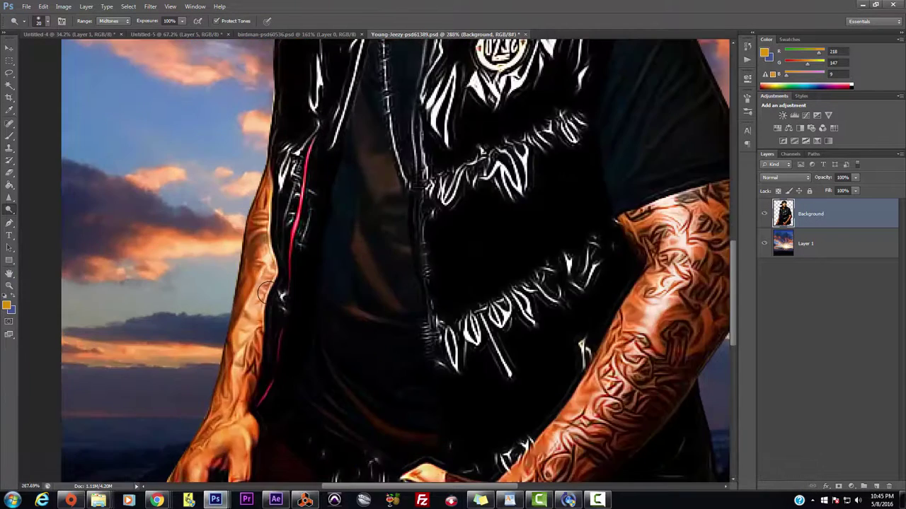
scroll(265, 291, up, 3)
mouse_move(263, 251)
mouse_down()
mouse_move(214, 350)
mouse_move(210, 411)
mouse_move(217, 346)
mouse_move(209, 364)
mouse_move(246, 367)
mouse_up()
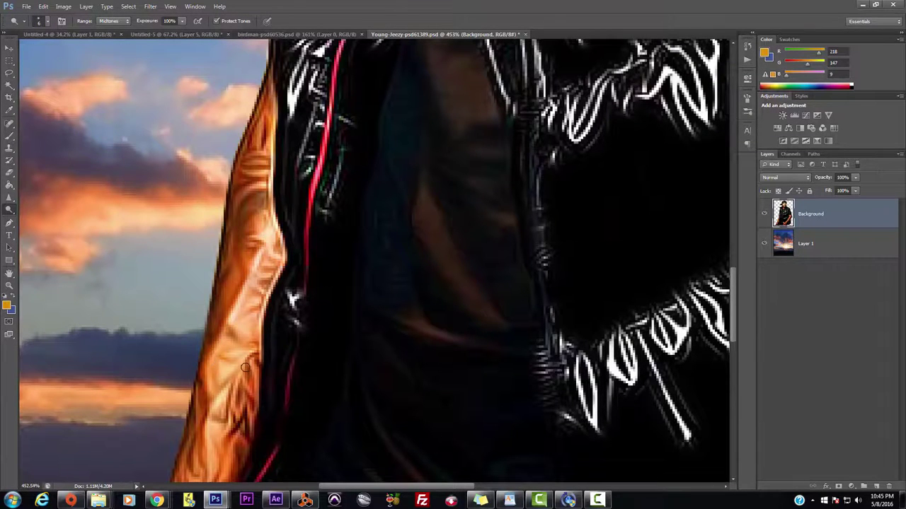
scroll(246, 367, down, 4)
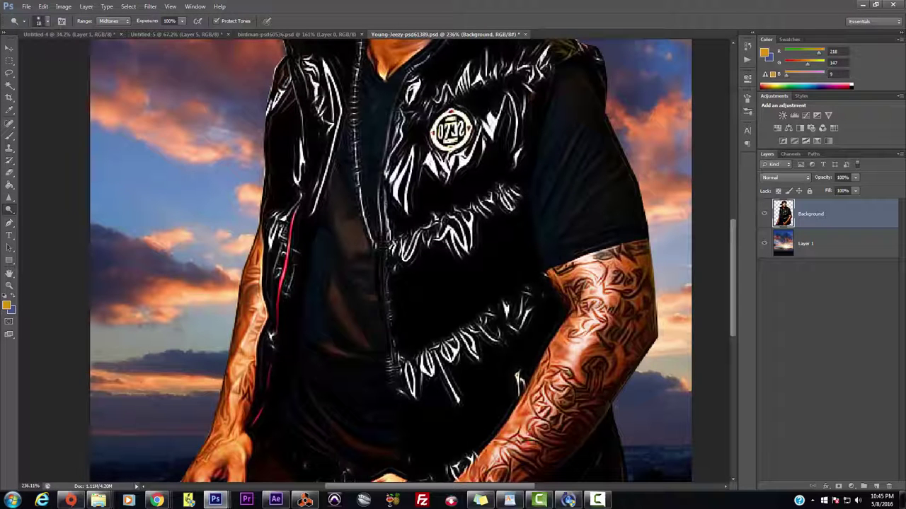
Step: Brighten the folds of the dark shirt under the open vest with the Dodge tool at brush size 15
drag(339, 210, 339, 227)
key([)
key([)
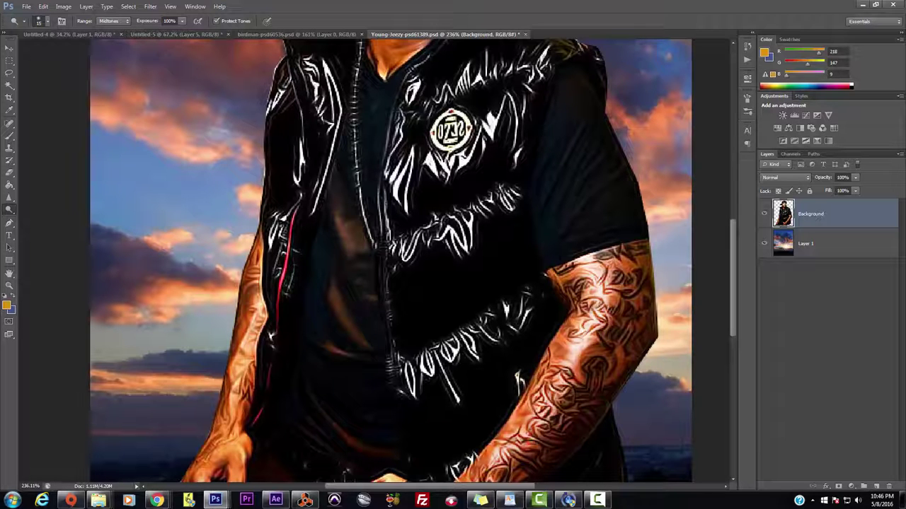
scroll(516, 354, down, 5)
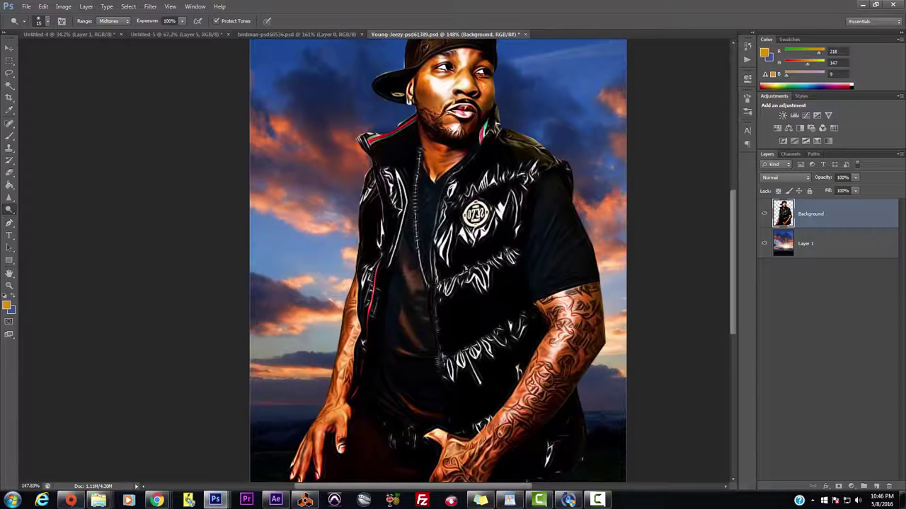
scroll(564, 220, up, 3)
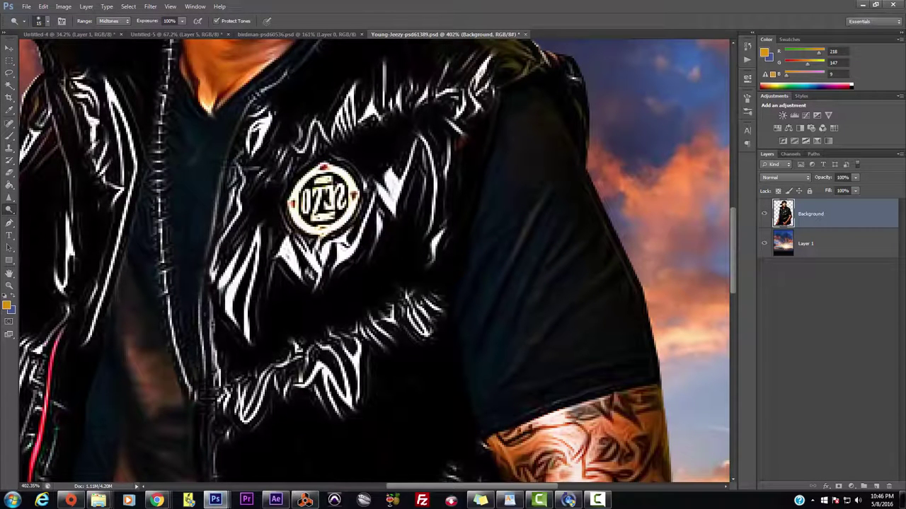
key(ctrl+0)
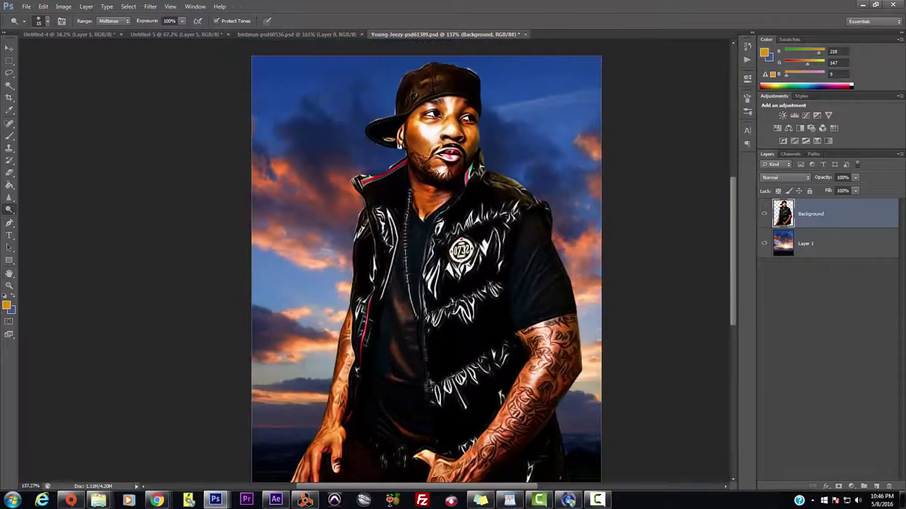
Step: Darken the shadows around the mouth and chin with the Burn tool, using Midtones range and 50% exposure
drag(9, 210, 48, 217)
scroll(433, 127, up, 8)
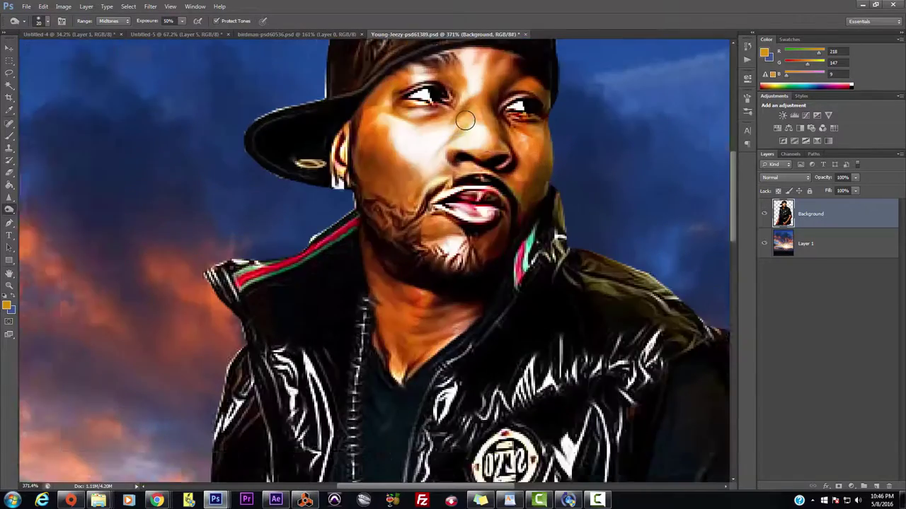
scroll(517, 130, down, 2)
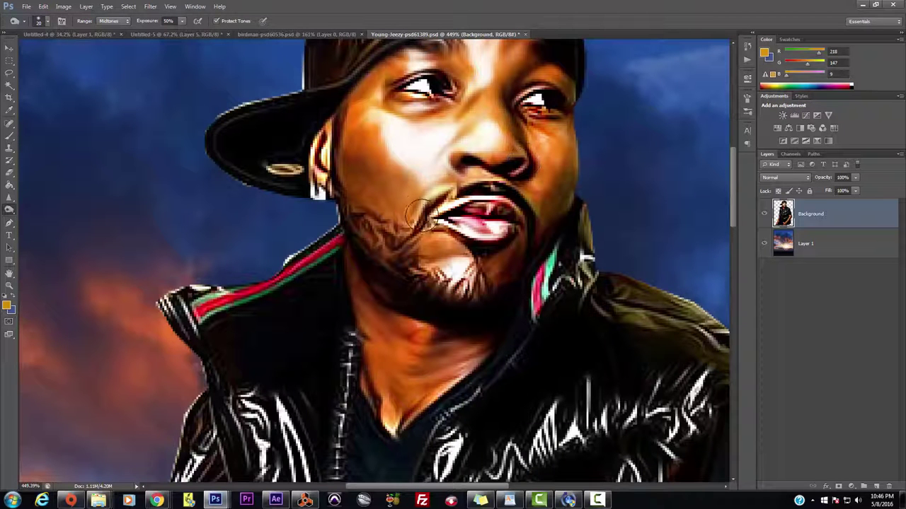
drag(446, 262, 430, 266)
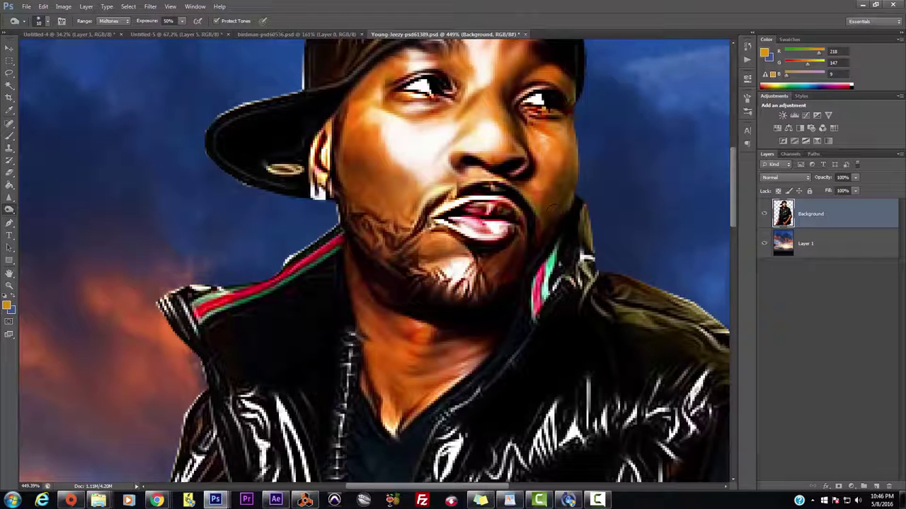
Step: Darken the bearded cheek with a Burn brush enlarged to about 50, and the eyebrow area with size 15
key(bracketright)
key(bracketright)
key(bracketright)
key(bracketright)
key(bracketright)
key(bracketright)
key(bracketright)
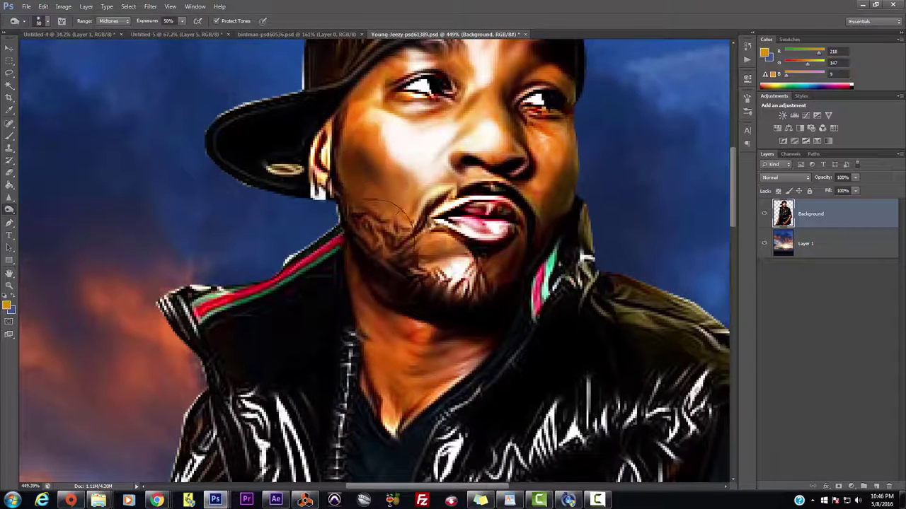
key(bracketleft)
key(bracketleft)
click(451, 67)
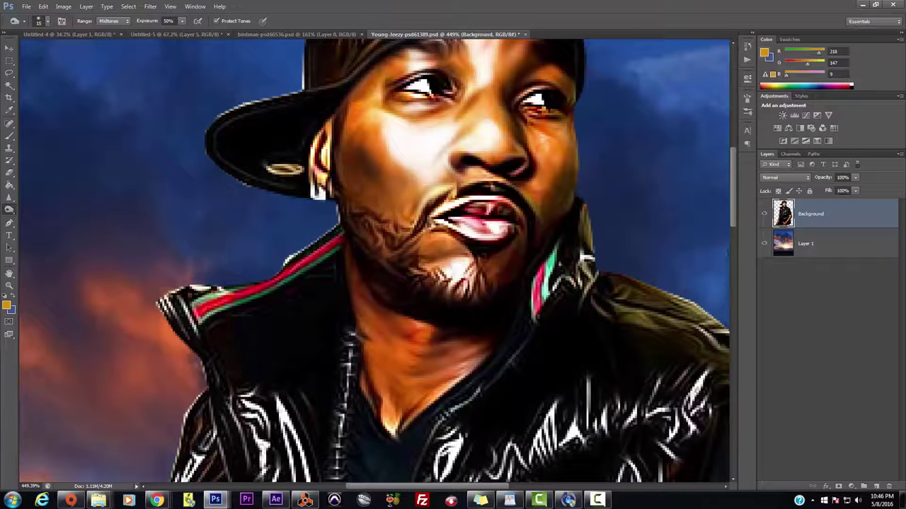
Step: Darken the shadow on the neck below the beard with the Burn tool at brush size 15
drag(733, 182, 734, 166)
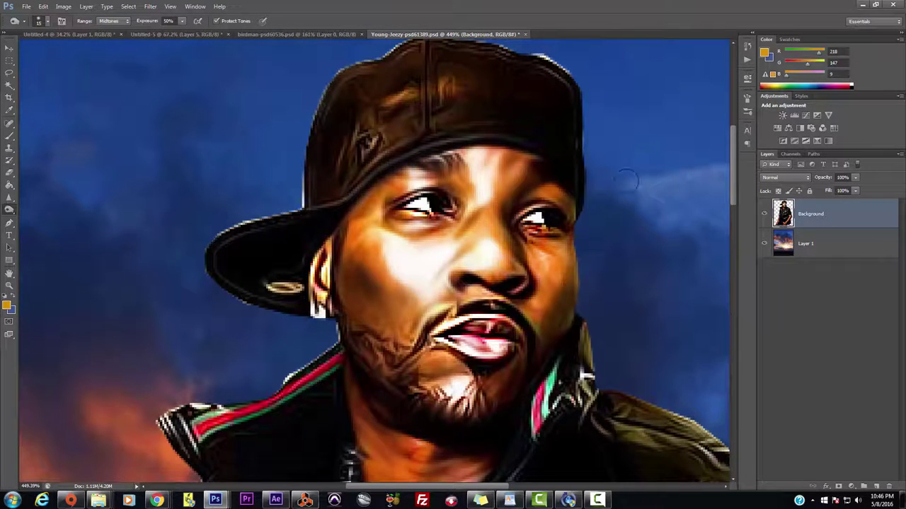
drag(732, 142, 733, 159)
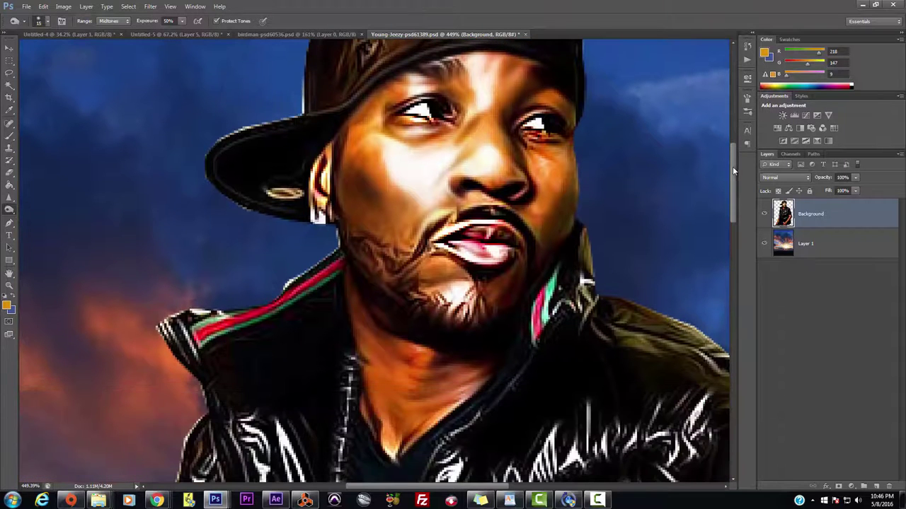
scroll(677, 281, down, 3)
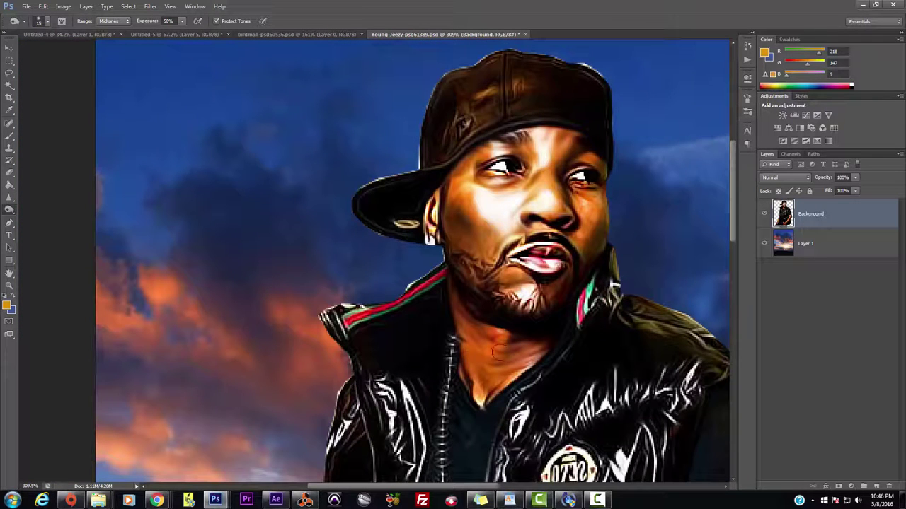
mouse_move(493, 359)
mouse_down()
mouse_move(489, 395)
mouse_move(500, 391)
mouse_up()
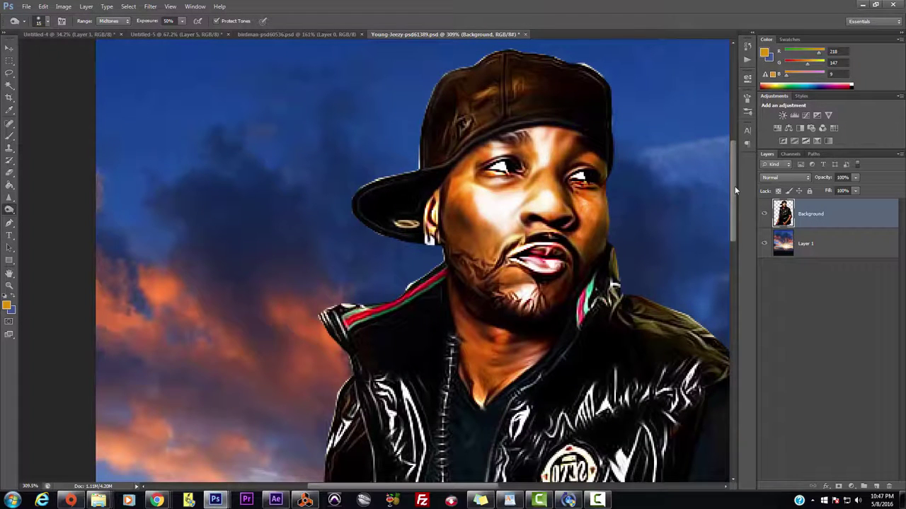
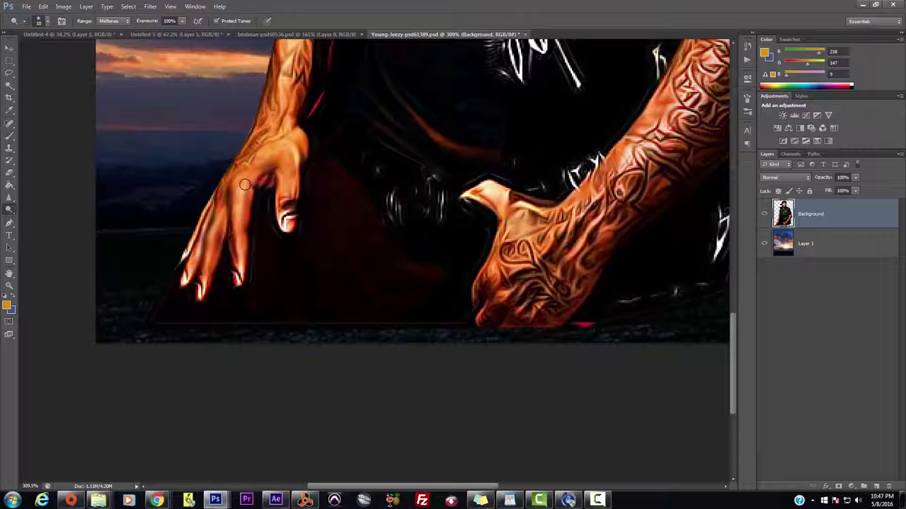
Step: Brighten the fingers and fingertips of the lowered open hand with the Dodge tool at brush size 10 and 100% exposure
mouse_move(245, 181)
mouse_down()
mouse_move(238, 277)
mouse_move(220, 209)
mouse_move(202, 293)
mouse_up()
drag(240, 245, 239, 281)
drag(284, 221, 286, 224)
scroll(500, 206, down, 5)
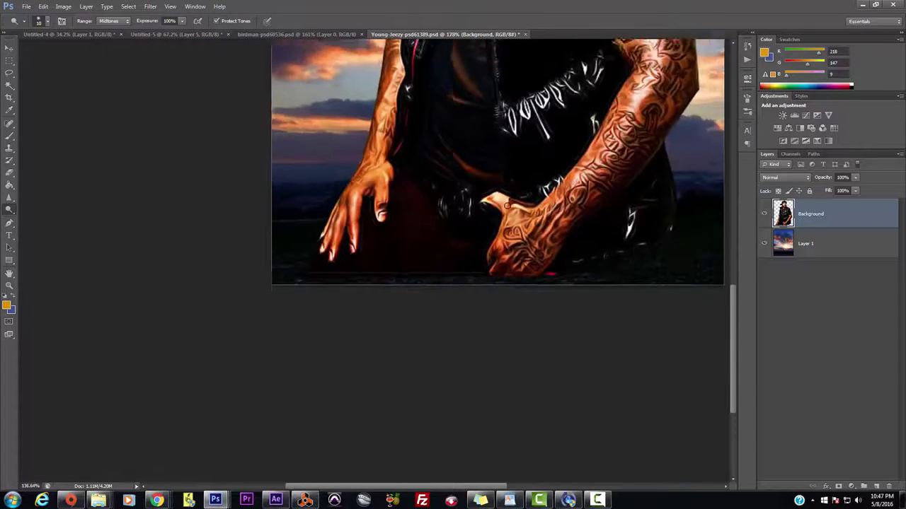
Step: Compare the retouched portrait with the finished version in Young-Jeezy-psd613891.psd, and inspect the face and vest
drag(733, 334, 732, 249)
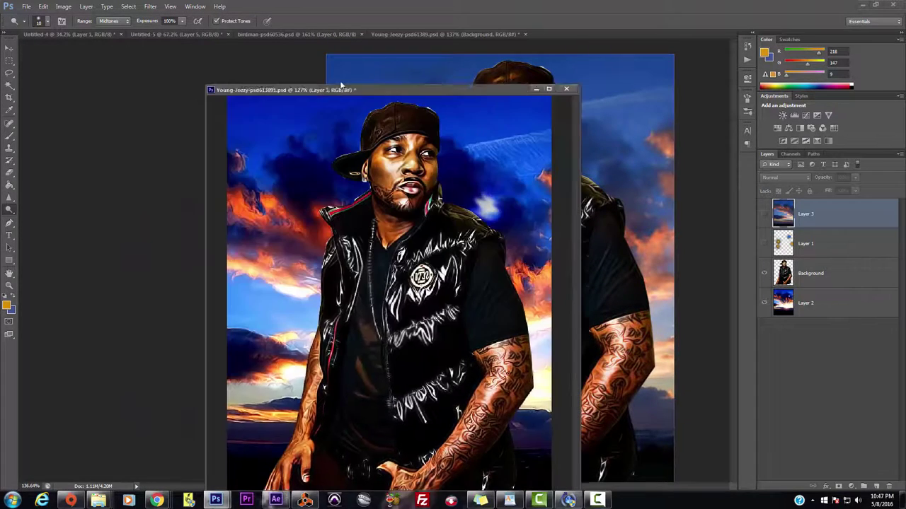
drag(400, 85, 322, 55)
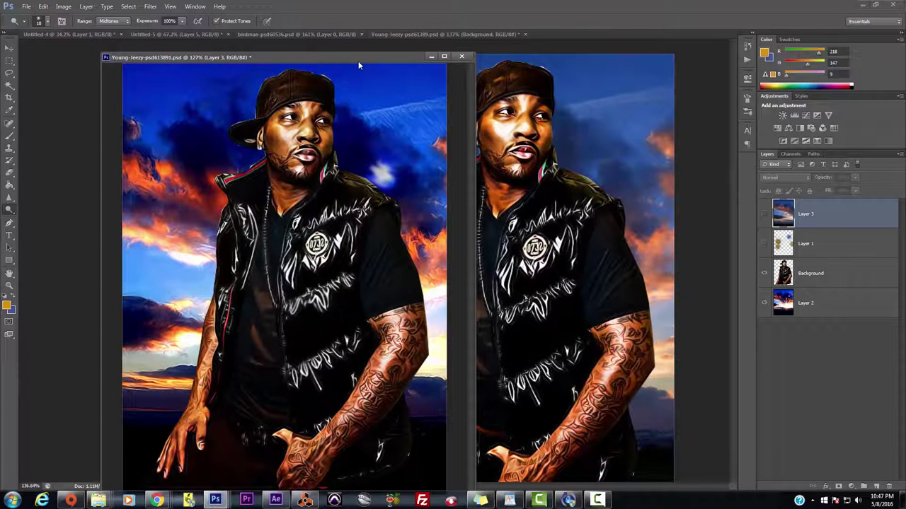
drag(355, 56, 905, 123)
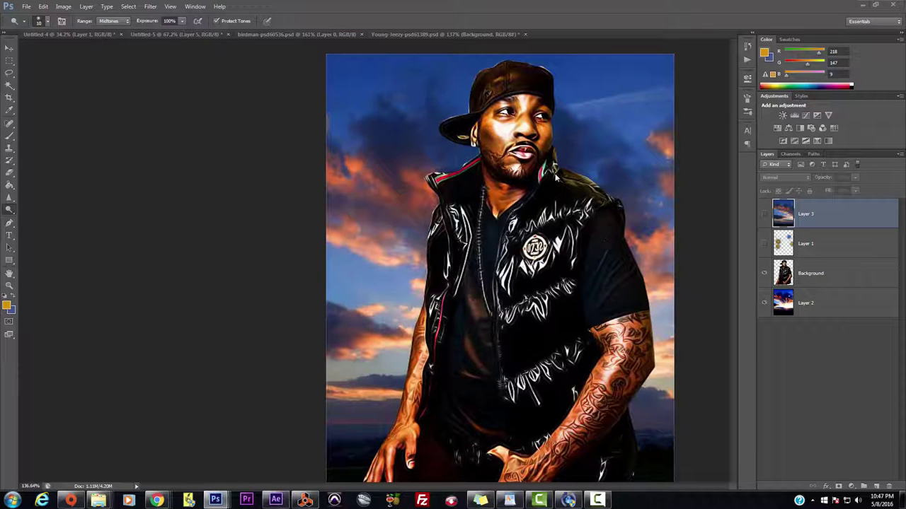
scroll(540, 152, up, 5)
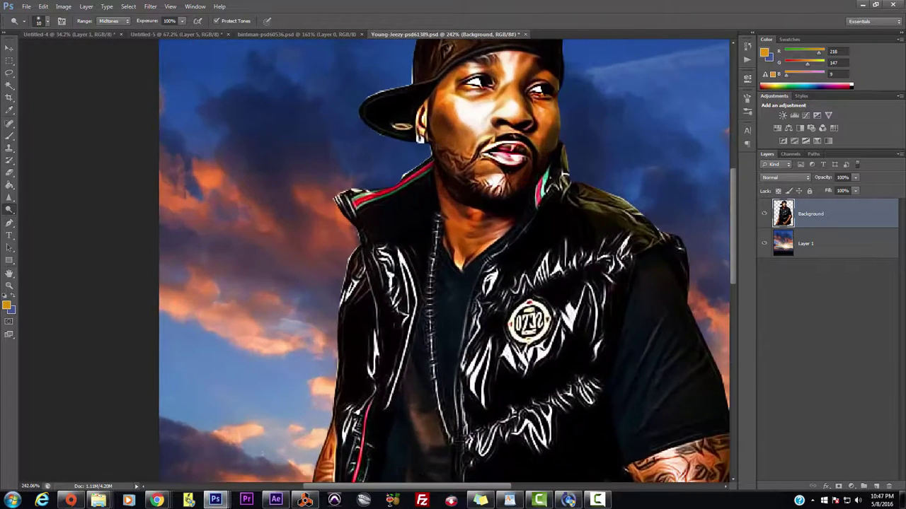
drag(733, 240, 736, 211)
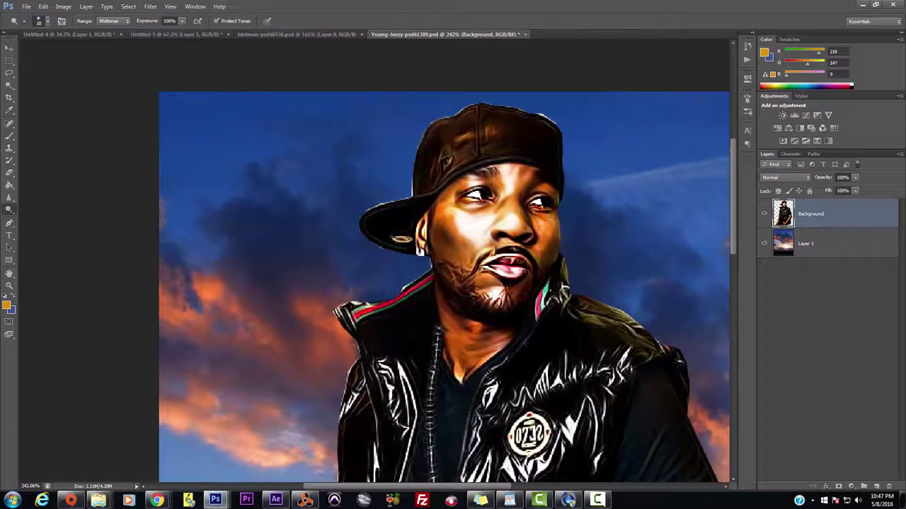
scroll(546, 239, down, 3)
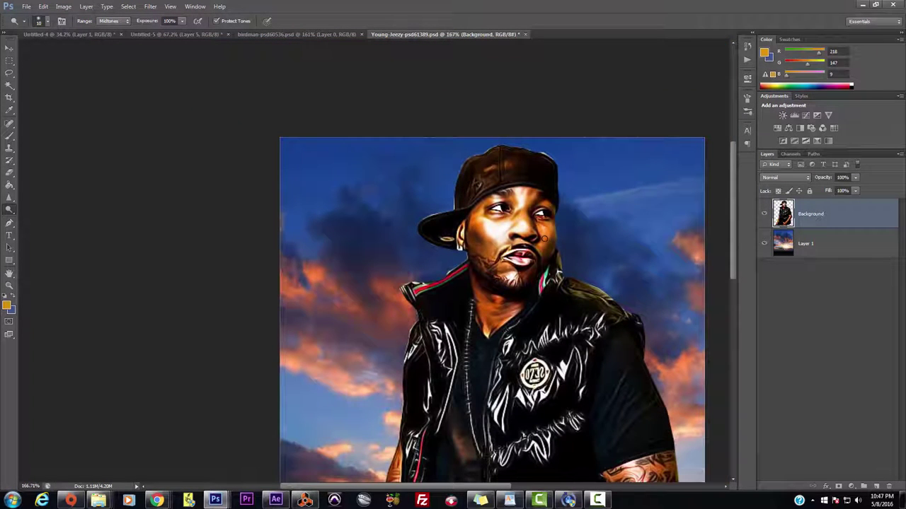
drag(733, 197, 734, 225)
drag(471, 487, 511, 487)
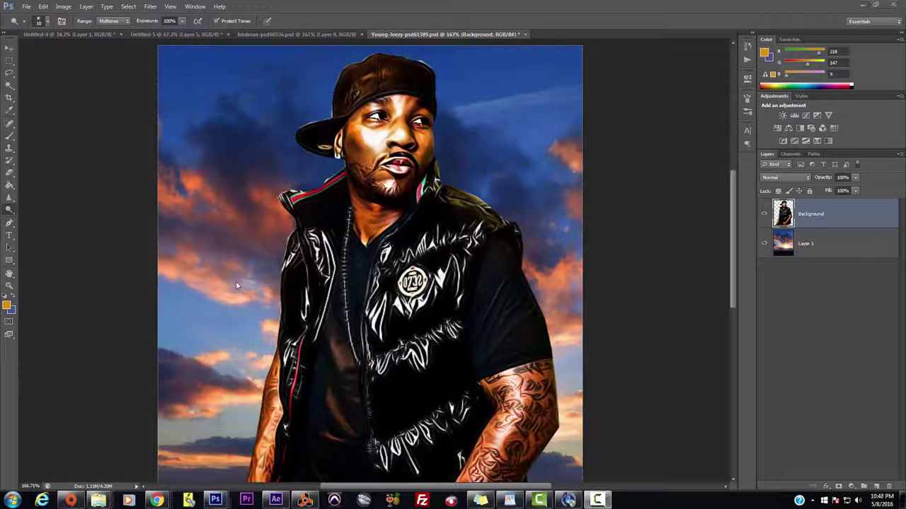
Step: Apply a Levels adjustment to the man's cut-out layer with midtone input 0.85 and white input 253
click(63, 6)
mouse_move(71, 30)
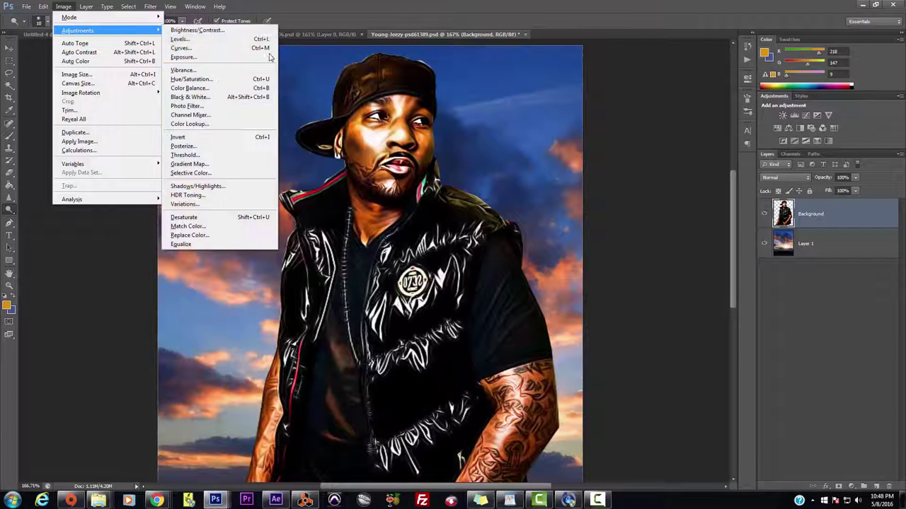
click(180, 39)
drag(709, 193, 709, 195)
mouse_move(766, 191)
mouse_down()
mouse_move(753, 195)
mouse_move(766, 196)
mouse_up()
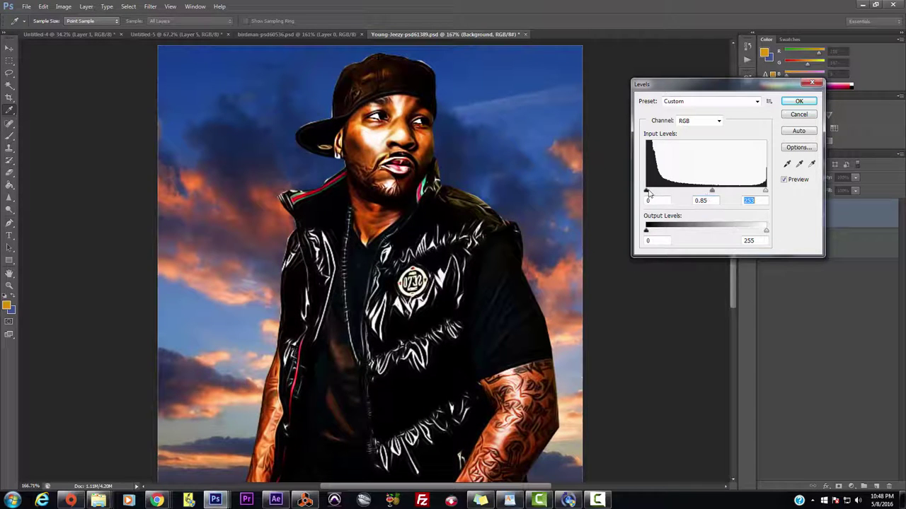
click(647, 193)
click(797, 102)
Step: Apply Levels to the sky layer with input black 32, midtone 0.64 and white 199, and run Topaz Clean 3 on it
click(9, 47)
key(ctrl+0)
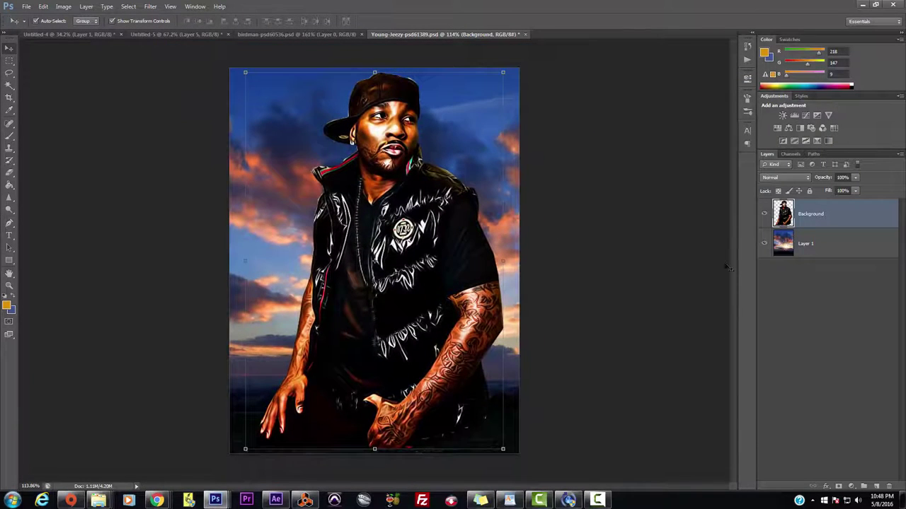
click(845, 243)
click(63, 6)
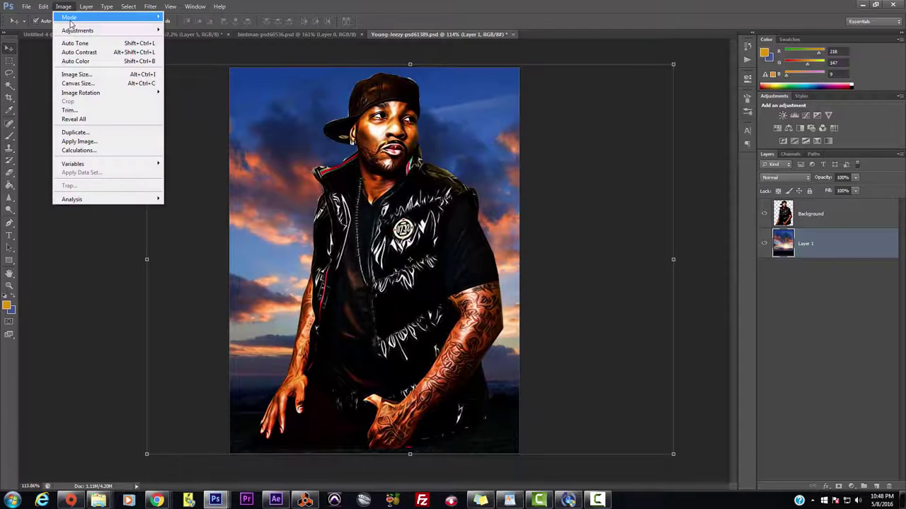
mouse_move(69, 31)
click(177, 41)
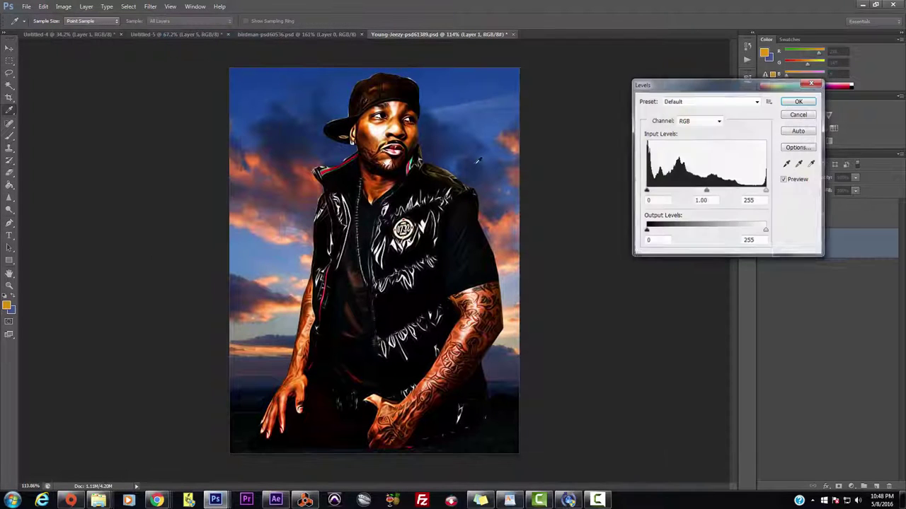
drag(712, 193, 724, 192)
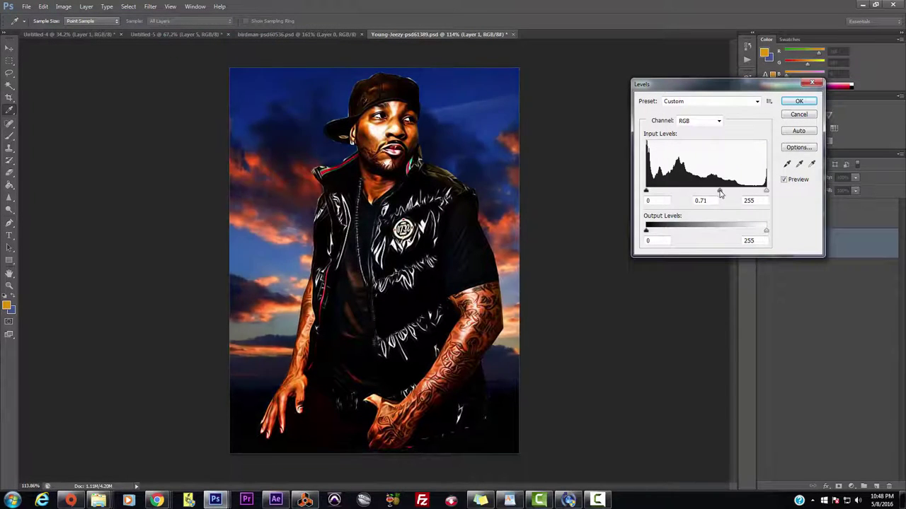
drag(647, 192, 661, 193)
drag(764, 193, 713, 193)
click(741, 201)
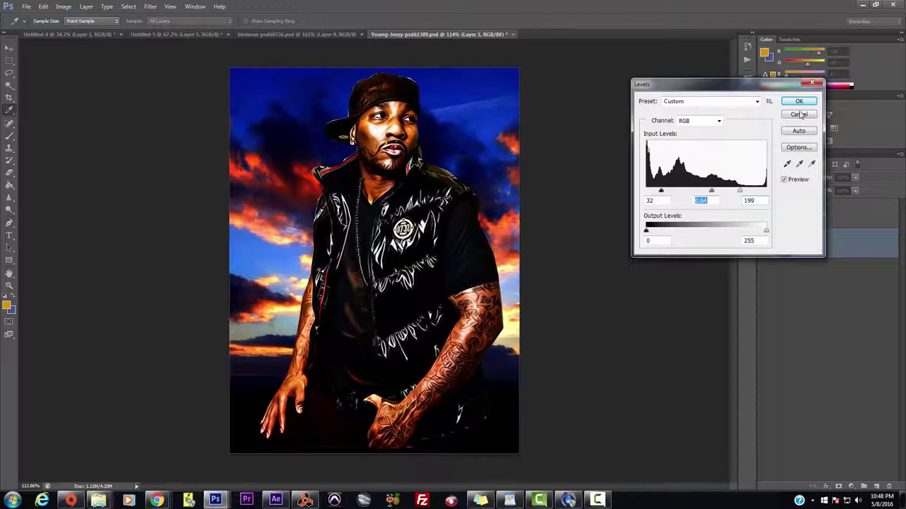
click(799, 102)
click(150, 6)
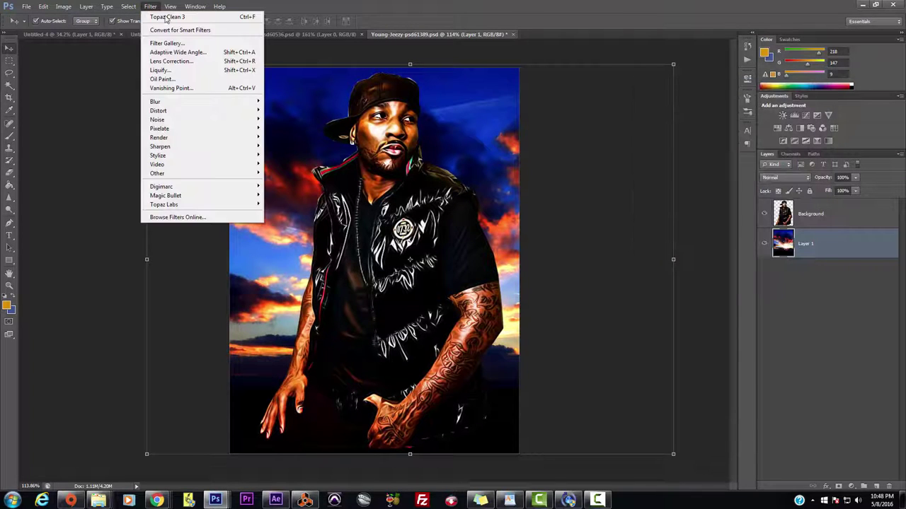
click(167, 17)
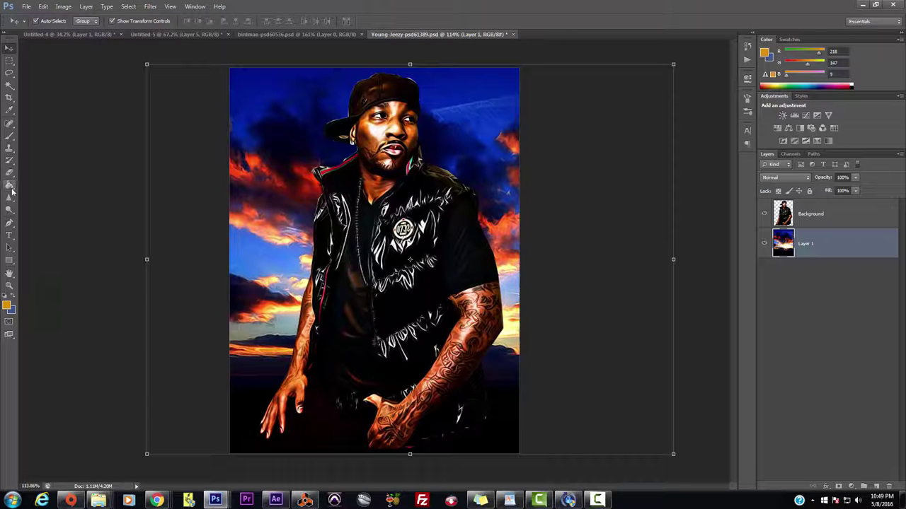
Step: Brighten the sunlit clouds beside the lowered open hand's forearm with the Dodge tool at brush size 15 and 100% exposure
drag(11, 207, 34, 212)
scroll(293, 305, up, 5)
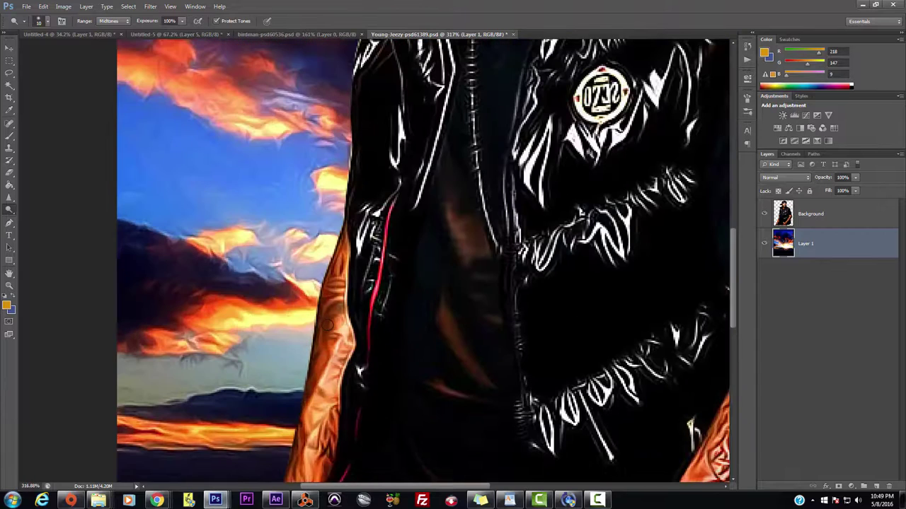
mouse_move(306, 328)
mouse_down()
mouse_move(214, 327)
mouse_move(260, 328)
mouse_move(219, 316)
mouse_move(293, 307)
mouse_up()
key(bracketright)
key(bracketright)
key(bracketright)
key(bracketleft)
mouse_move(317, 260)
mouse_down()
mouse_move(314, 247)
mouse_move(322, 248)
mouse_up()
drag(328, 181, 341, 186)
click(323, 122)
drag(281, 119, 278, 131)
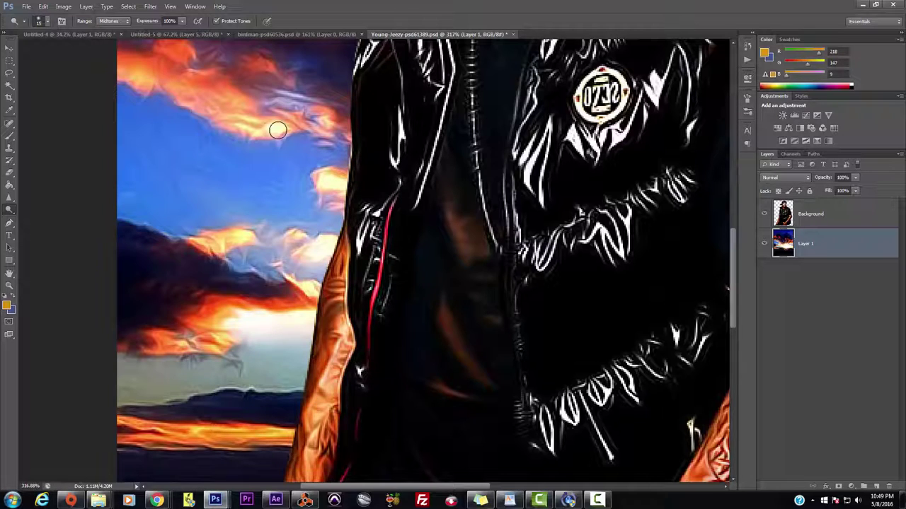
Step: Brighten the clouds beside the tattooed arm's sleeve and the blue sky patch above that shoulder with the Dodge tool
key(ctrl+0)
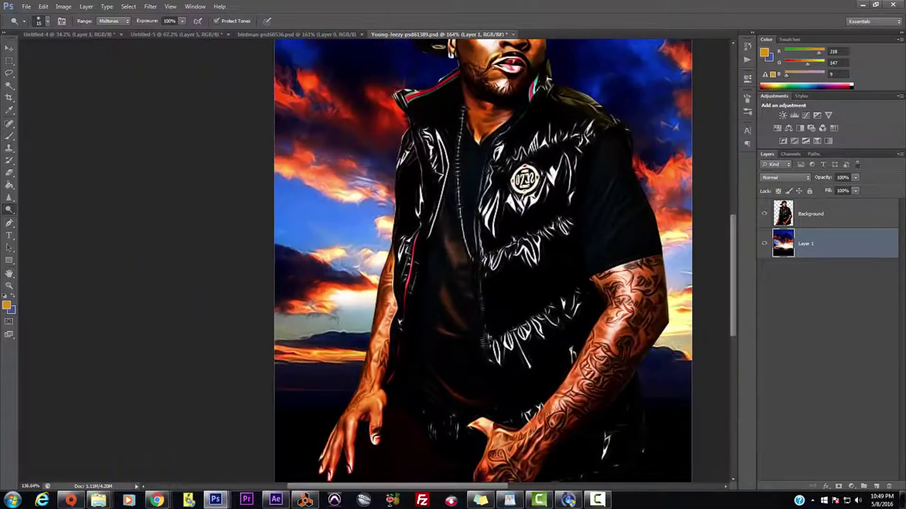
key(ctrl+minus)
scroll(520, 263, up, 4)
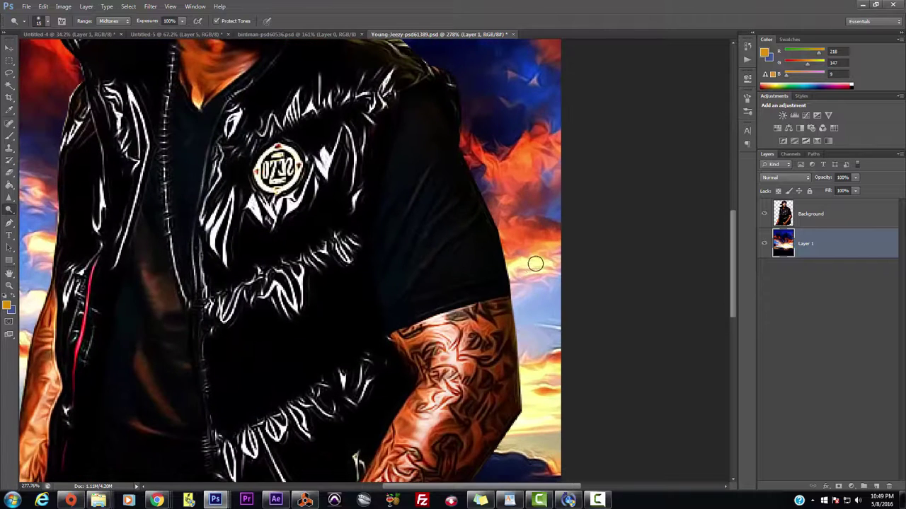
mouse_move(514, 269)
mouse_down()
mouse_move(549, 267)
mouse_move(530, 260)
mouse_move(525, 296)
mouse_move(537, 416)
mouse_move(536, 376)
mouse_move(524, 397)
mouse_move(541, 393)
mouse_move(529, 359)
mouse_up()
mouse_move(530, 265)
mouse_down()
mouse_move(544, 273)
mouse_move(516, 260)
mouse_move(549, 260)
mouse_up()
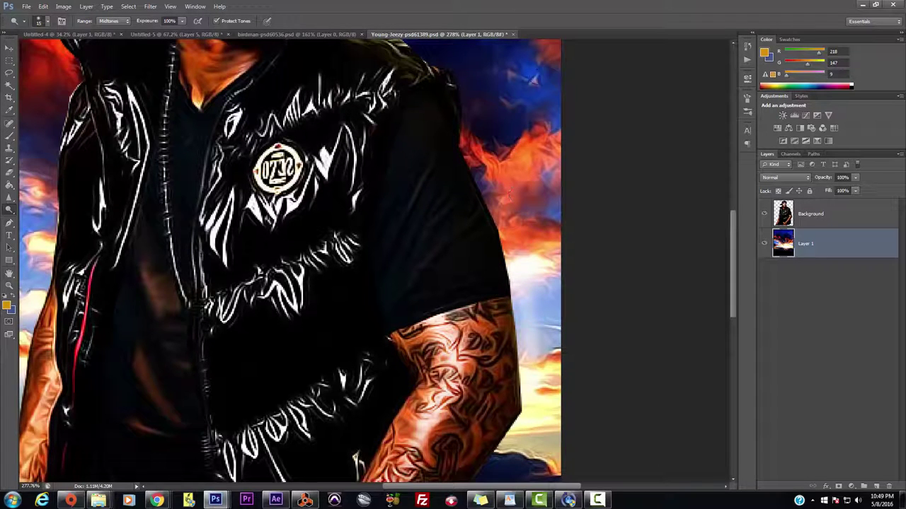
drag(734, 303, 735, 243)
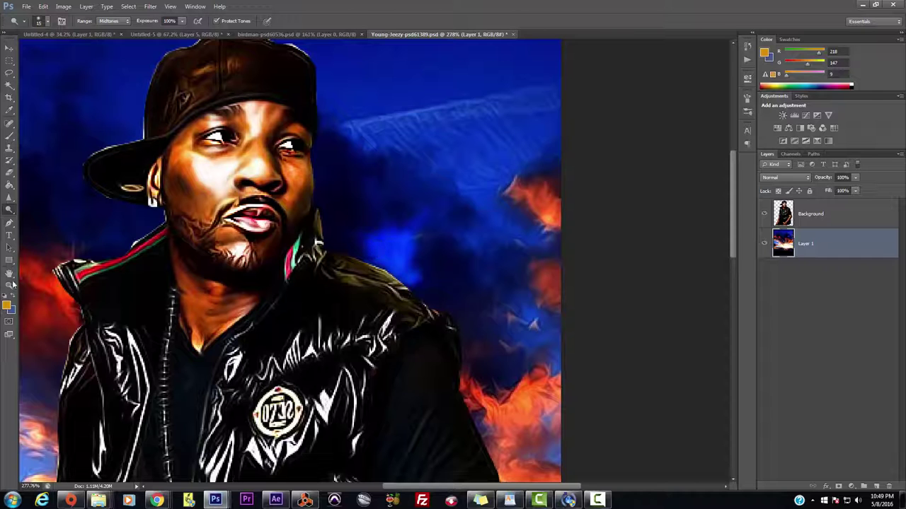
Step: Choose the 32 px spatter tip for the Brush tool
click(9, 135)
click(47, 23)
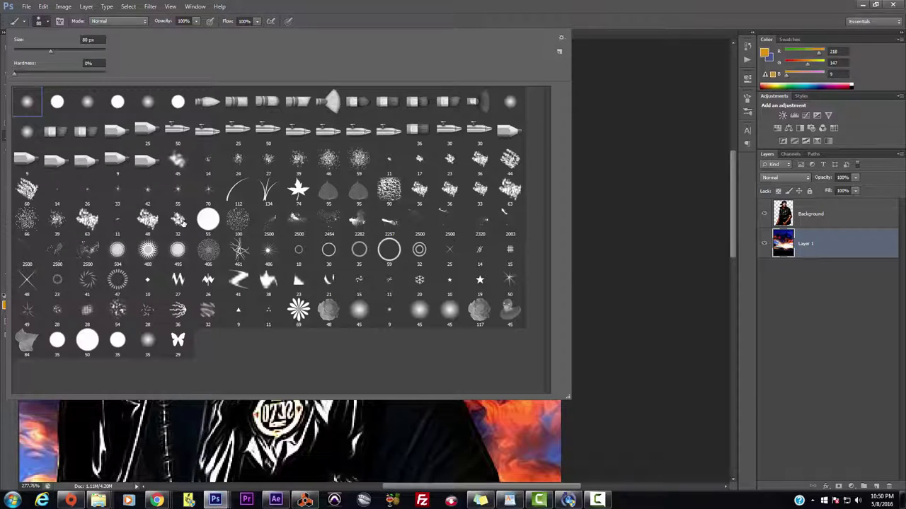
double_click(180, 221)
click(394, 250)
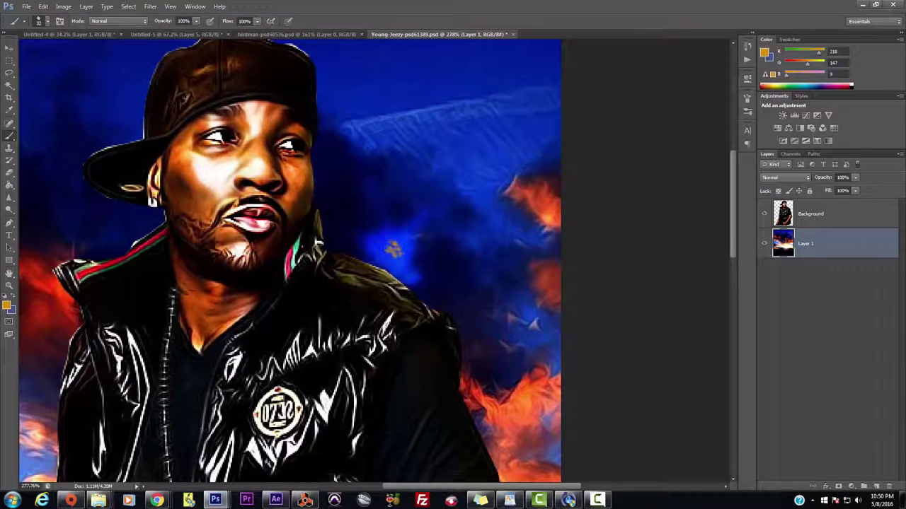
click(43, 6)
click(57, 32)
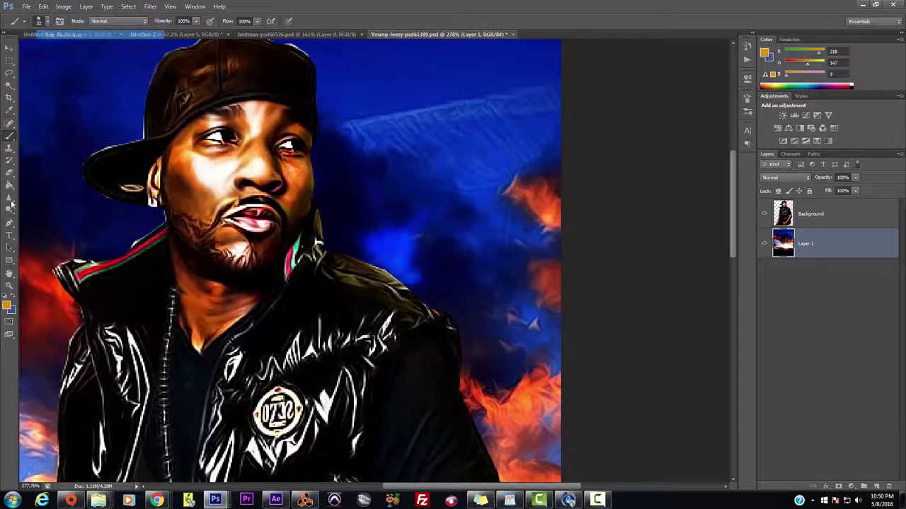
Step: Paint a white spatter cloud over the bright blue sky patch beside the collar, using #ffffff and brush size 60
click(7, 306)
click(564, 108)
click(786, 101)
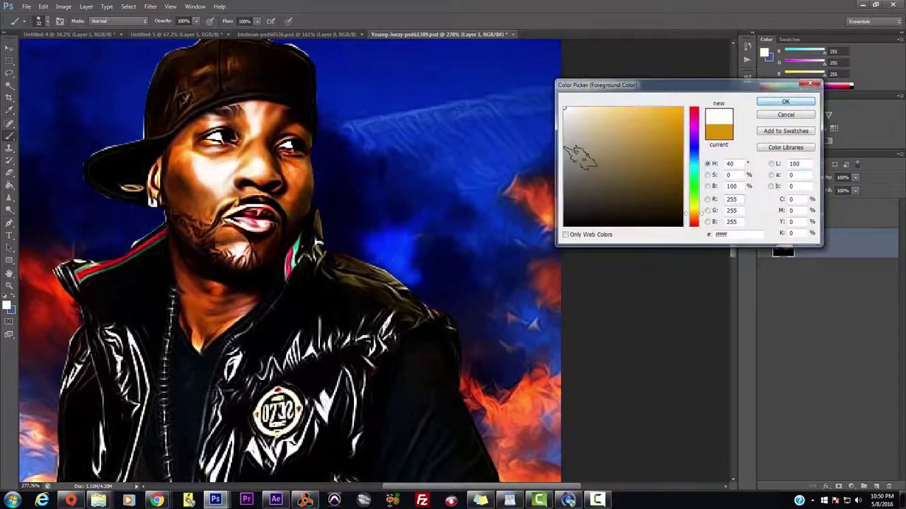
click(393, 253)
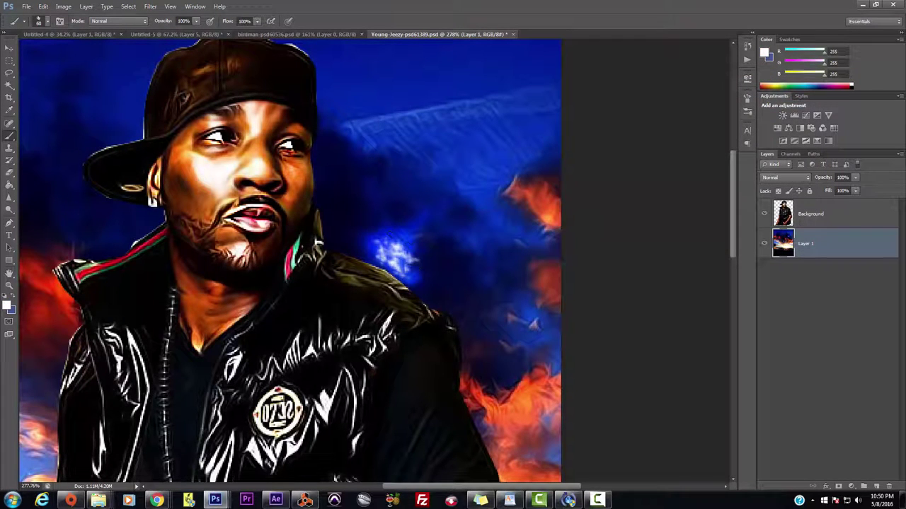
click(394, 247)
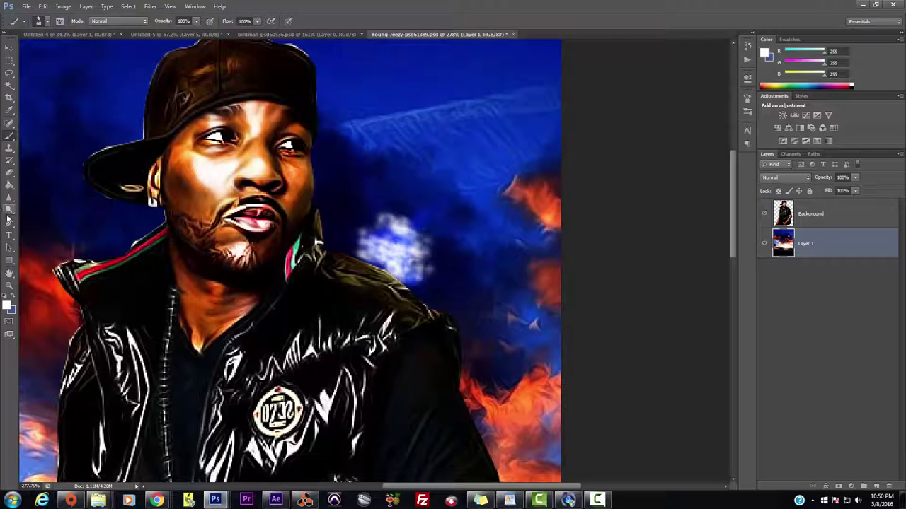
Step: Soften the white spatter cloud with the Blur tool at brush size 35 and 51% strength
click(10, 210)
drag(10, 197, 43, 205)
click(44, 196)
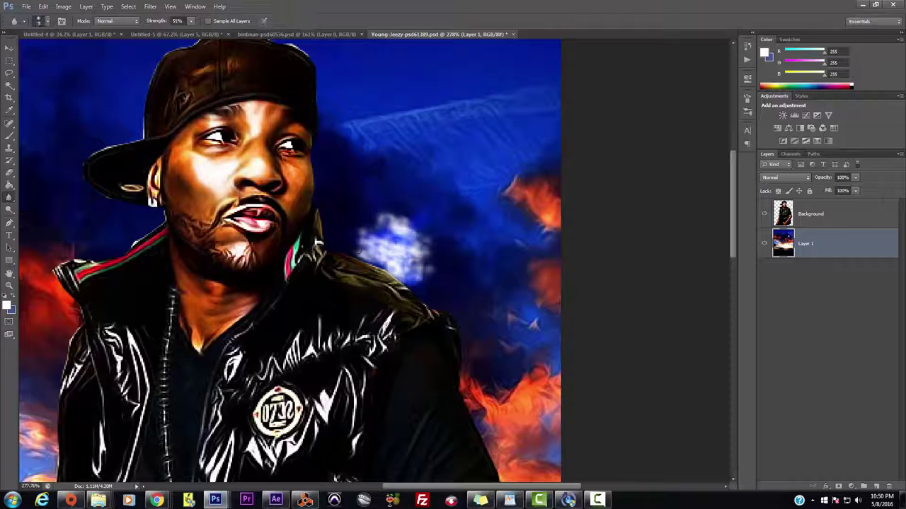
key(])
key(])
key(])
key(])
mouse_move(376, 240)
mouse_down()
mouse_move(407, 283)
mouse_move(380, 253)
mouse_move(389, 238)
mouse_move(405, 250)
mouse_move(382, 244)
mouse_up()
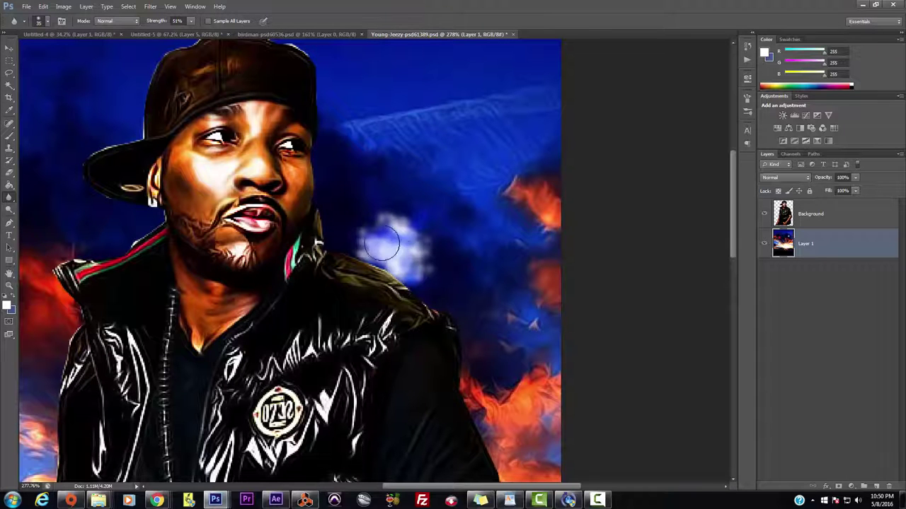
Step: Smudge the upper edge of the white cloud with the Smudge tool at brush size 45 and 50% strength
right_click(10, 200)
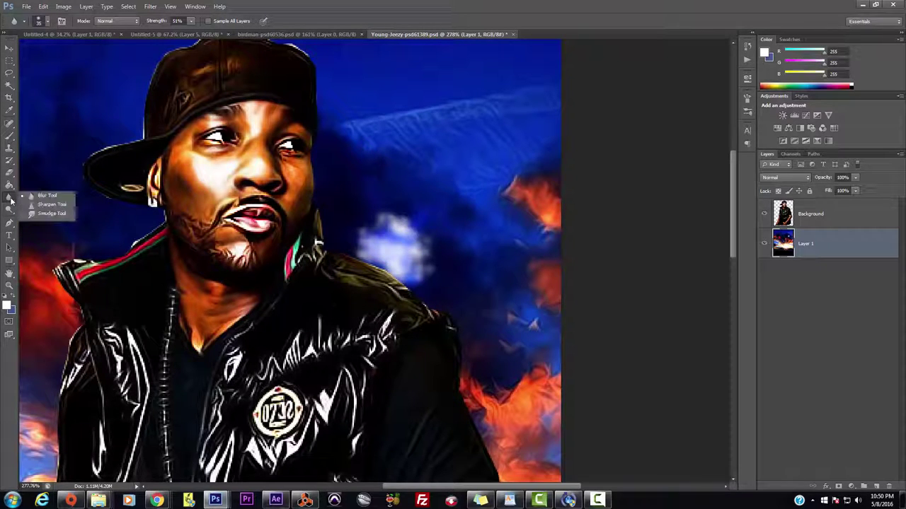
click(44, 217)
key(bracketleft)
key(bracketleft)
key(bracketleft)
key(bracketleft)
key(bracketleft)
key(bracketleft)
key(bracketleft)
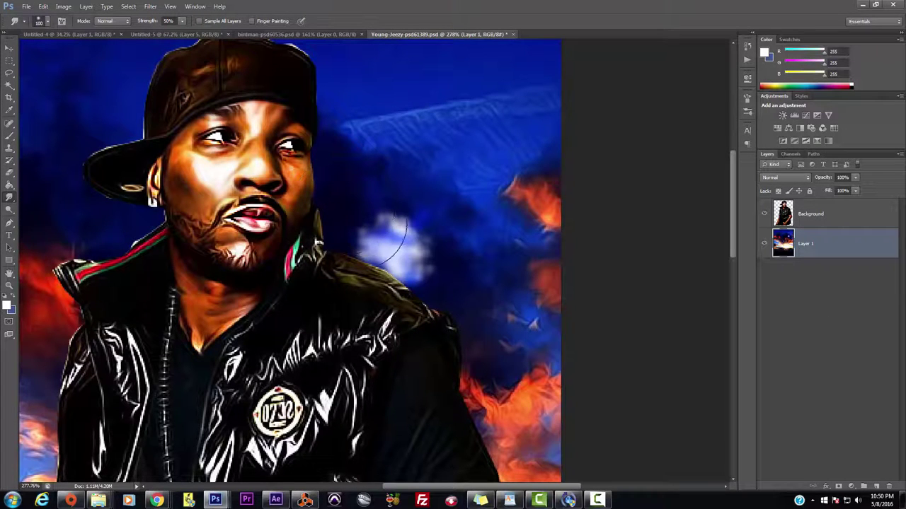
mouse_move(377, 235)
mouse_down()
mouse_move(396, 242)
mouse_move(410, 226)
mouse_up()
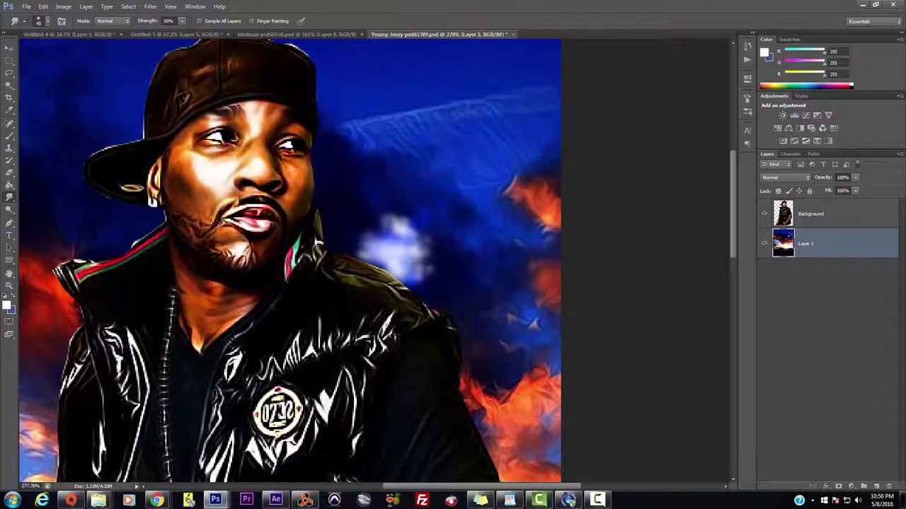
Step: Blur the smudged white cloud down to the shoulder edge with the Blur tool at 51% strength
click(10, 199)
click(51, 196)
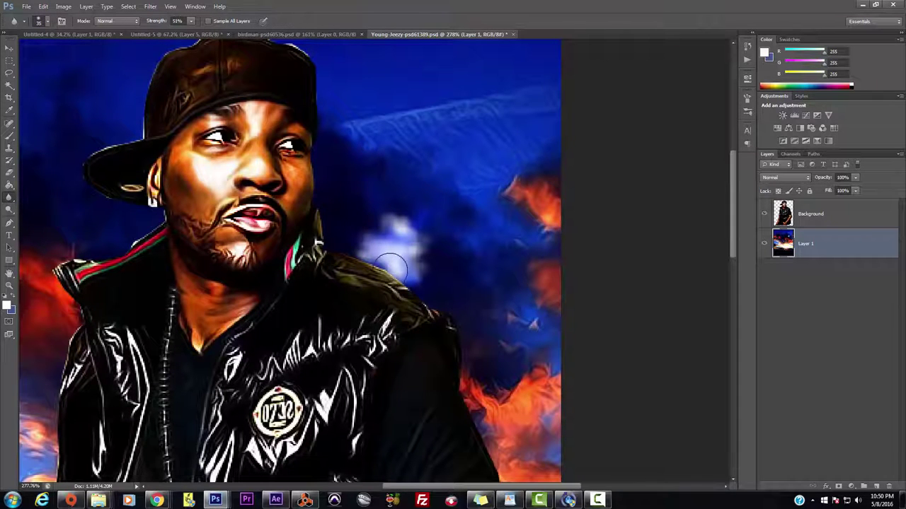
mouse_move(400, 281)
mouse_down()
mouse_move(408, 224)
mouse_move(384, 224)
mouse_move(377, 249)
mouse_move(401, 284)
mouse_move(402, 244)
mouse_up()
scroll(290, 261, down, 7)
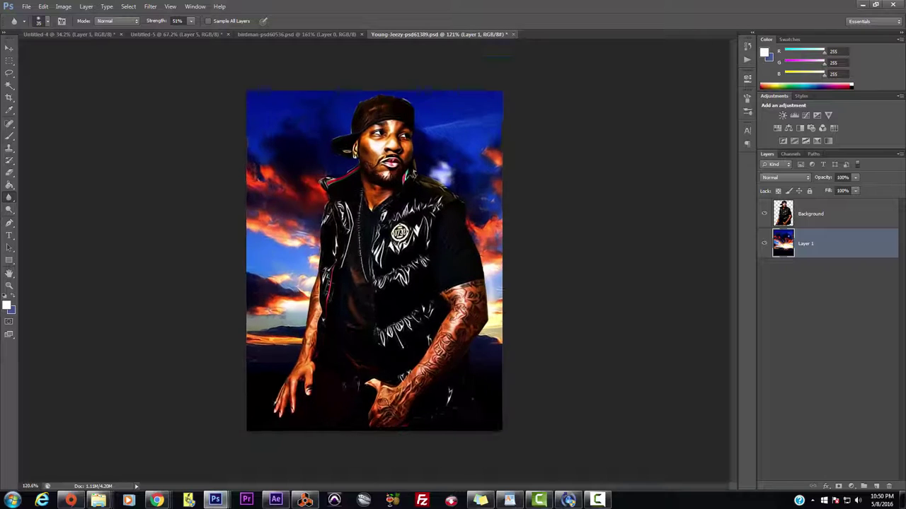
scroll(290, 261, up, 2)
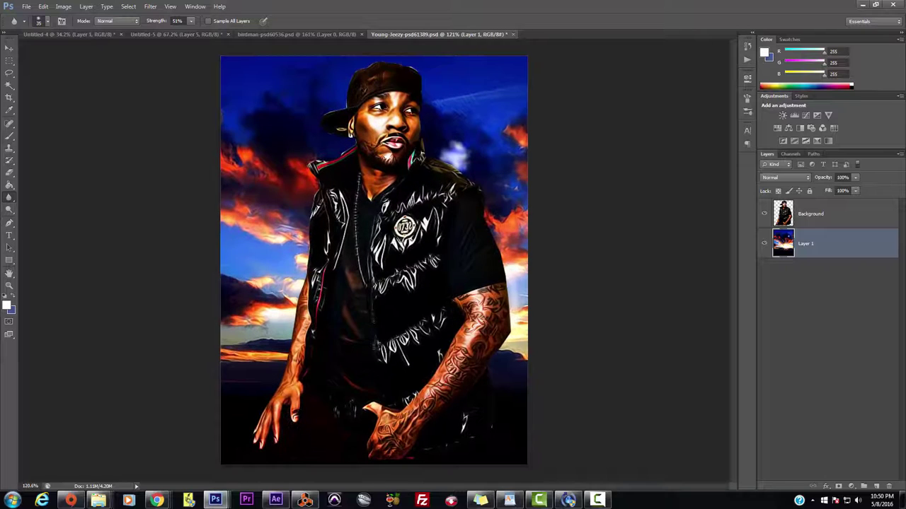
Step: Add a new layer above the man's cut-out layer and set its blend mode to Screen
click(853, 207)
click(876, 487)
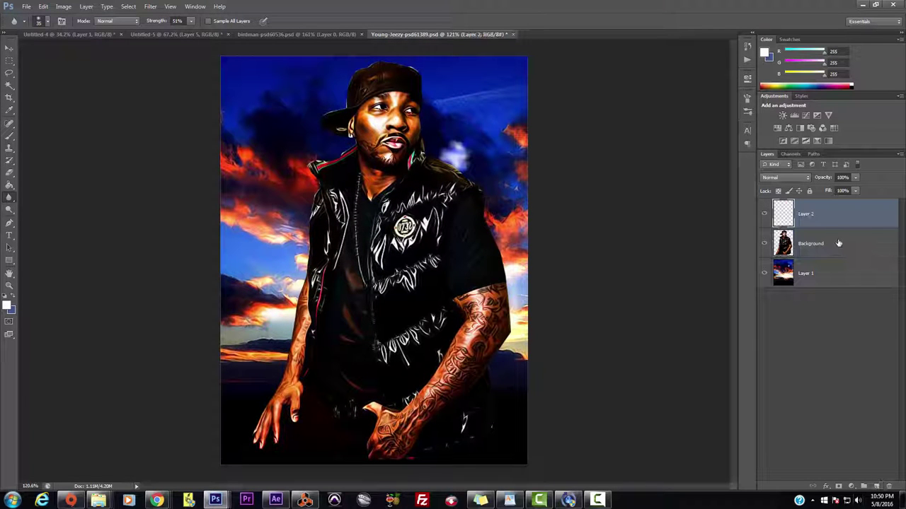
click(786, 178)
click(778, 264)
Step: Set the foreground colour to dark blue, RGB 4, 39, 83
click(7, 306)
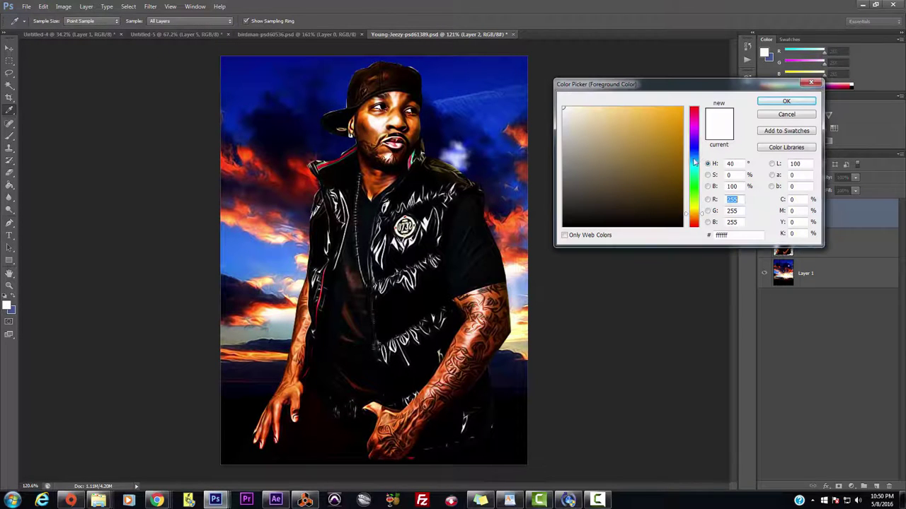
drag(694, 167, 693, 155)
drag(678, 121, 677, 187)
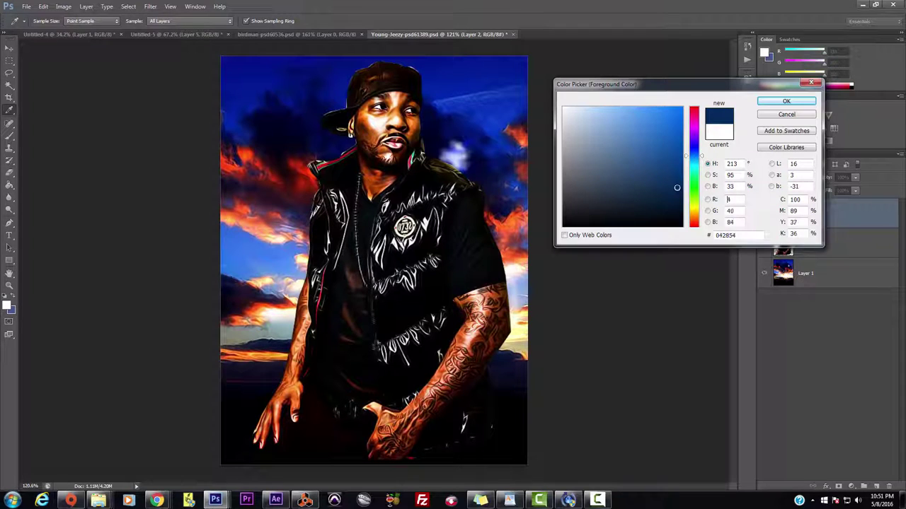
click(784, 101)
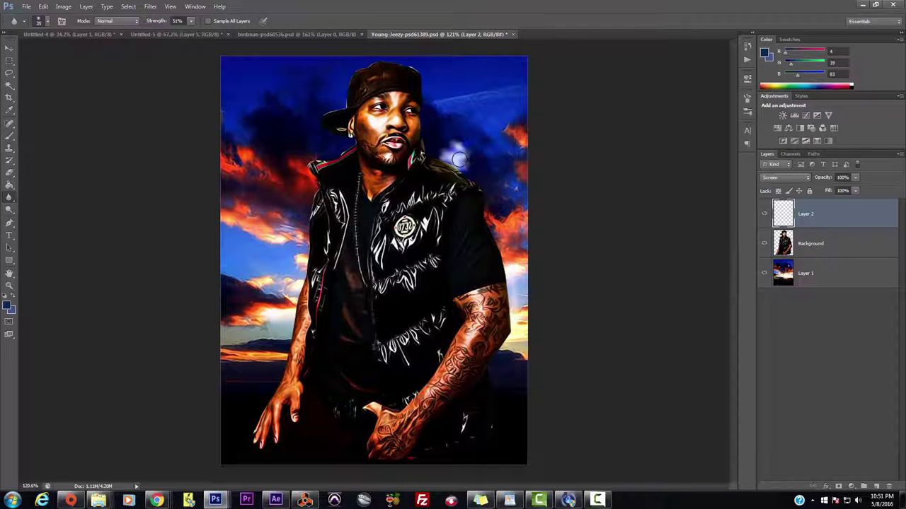
key(bracketright)
key(bracketright)
key(bracketright)
key(bracketright)
key(bracketright)
key(bracketright)
key(bracketright)
key(bracketright)
key(bracketright)
key(bracketright)
Step: Paint a dark blue glow over the white cloud on the Screen layer with a 150 px soft round brush
click(9, 135)
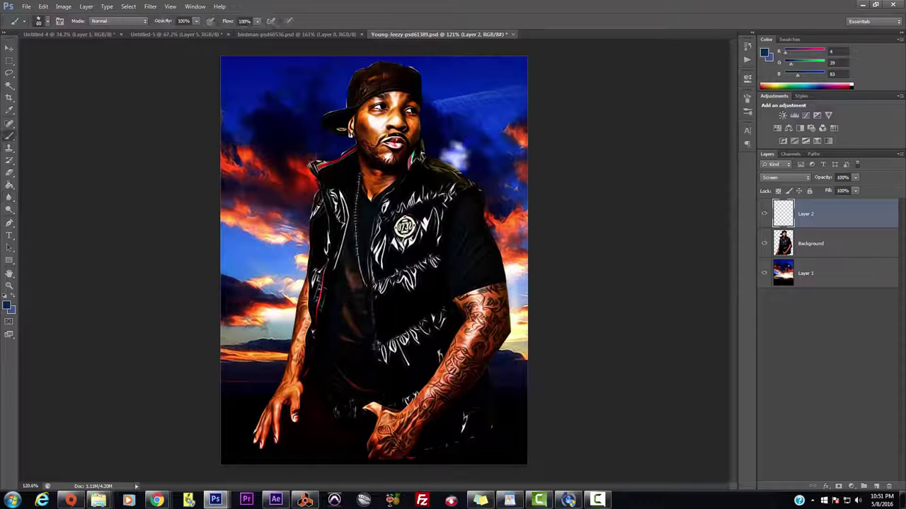
click(47, 21)
double_click(27, 101)
key(bracketright)
key(bracketright)
key(bracketright)
click(455, 156)
click(456, 157)
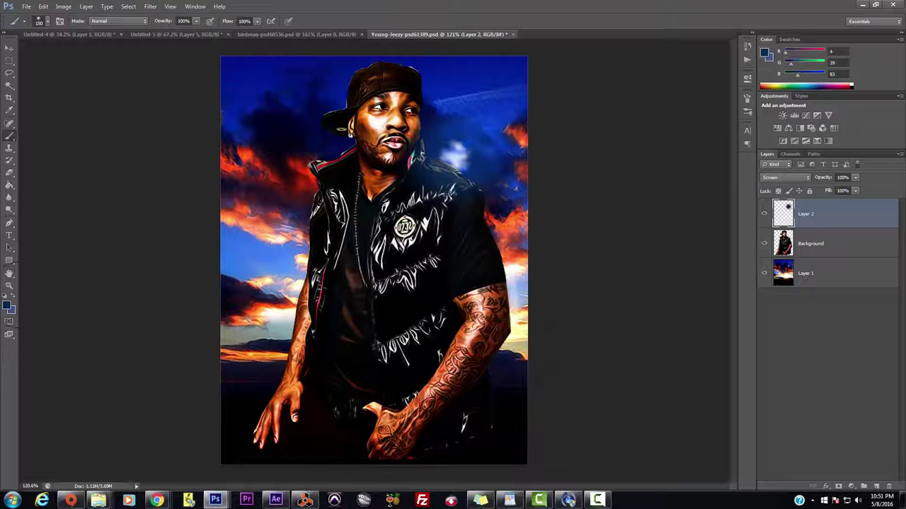
Step: Set the foreground colour to a brighter blue, #074fa7
click(8, 305)
click(677, 148)
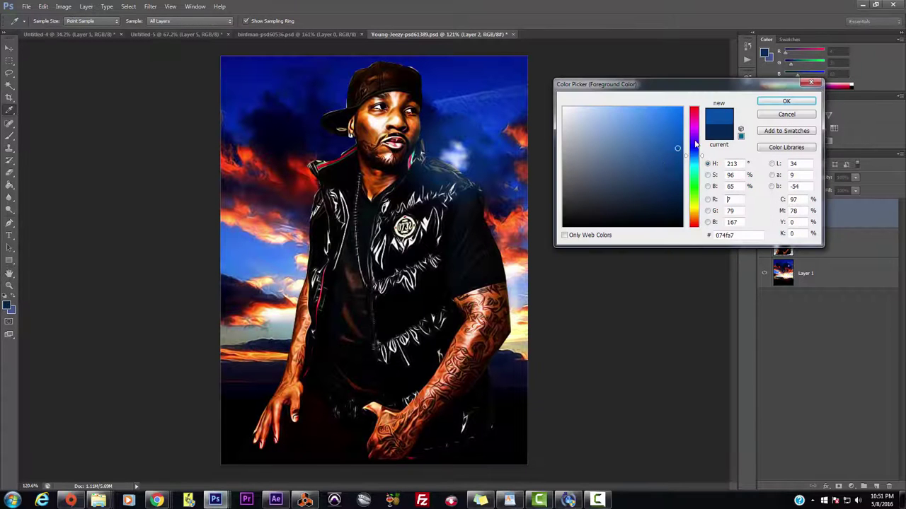
click(760, 103)
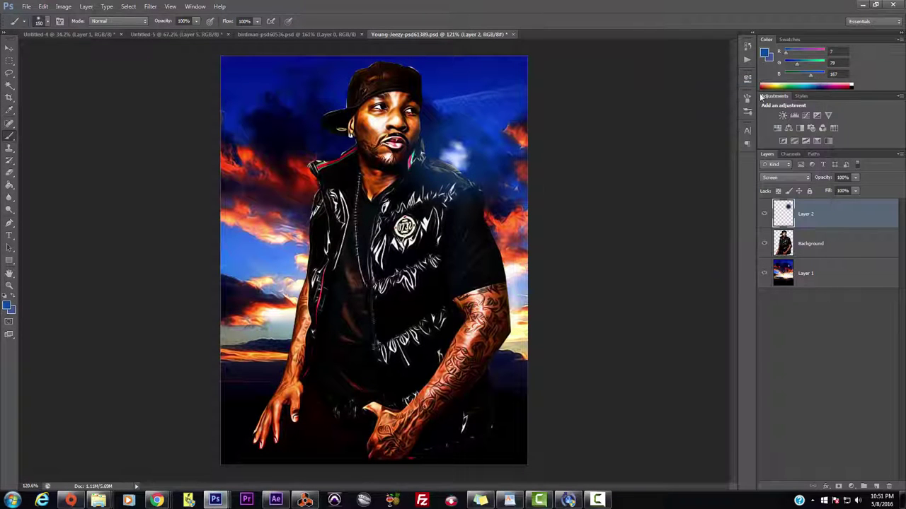
Step: Dab the current blue over the white cloud, and add a smaller dab of brighter blue #026ff5 at its centre
click(460, 154)
key([)
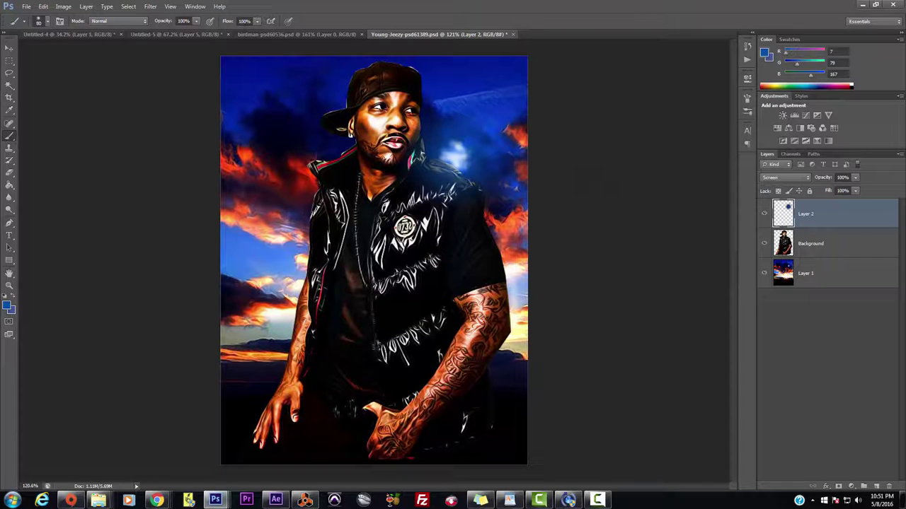
click(7, 305)
click(677, 117)
click(778, 103)
key(bracketleft)
key(bracketleft)
click(456, 159)
Step: Set the foreground colour to RGB 0, 114, 255 and paint the cloud's bright core with a 30 px soft brush
click(8, 306)
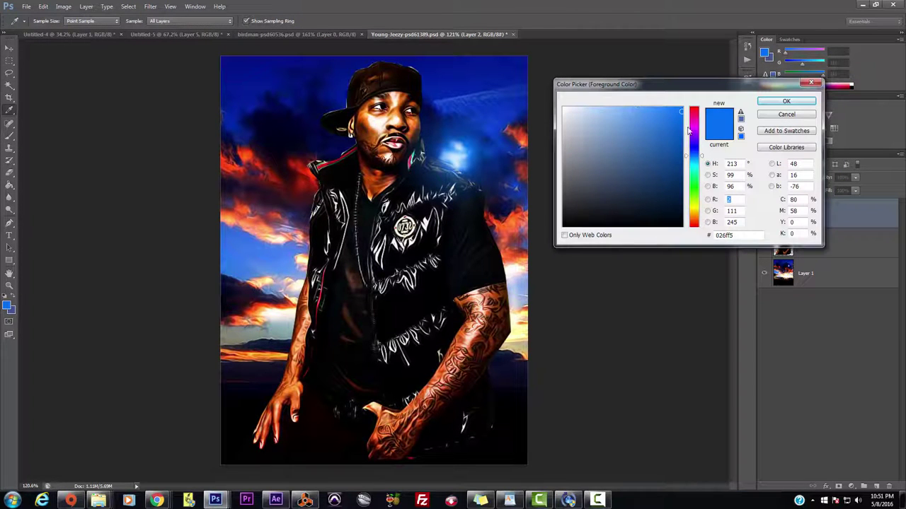
drag(681, 113, 683, 107)
click(787, 101)
click(462, 167)
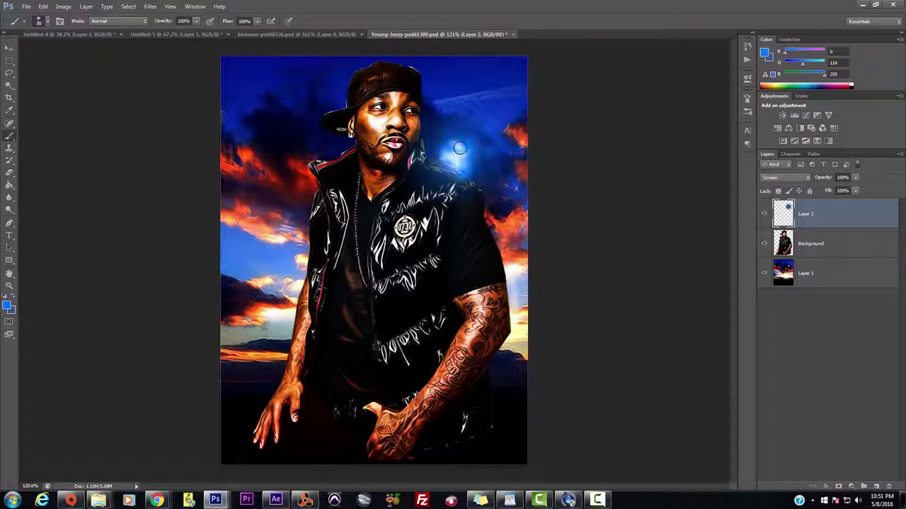
drag(459, 146, 451, 150)
Step: Set the foreground colour to a dark orange-brown, RGB 55, 30, 3
click(8, 305)
drag(695, 211, 695, 216)
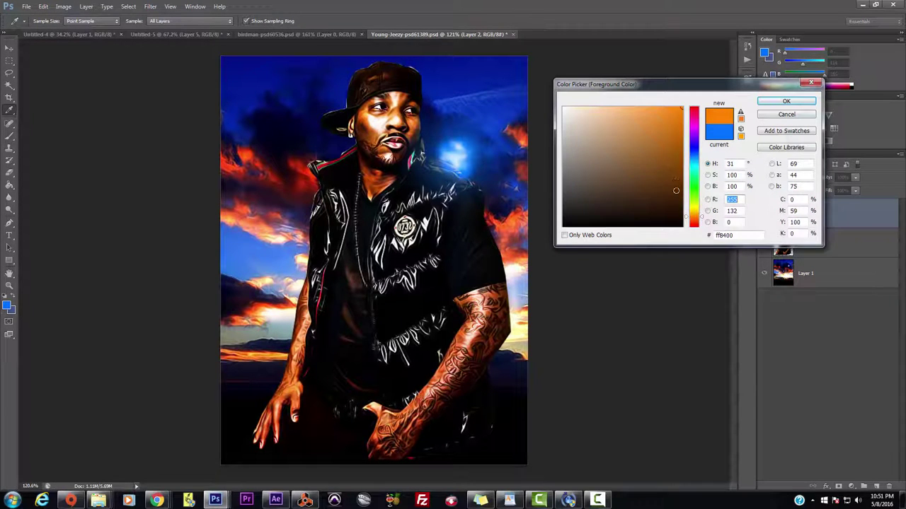
click(677, 200)
click(786, 102)
Step: Paint a faint brown glow over the sunset clouds on both sides of the man with 150 px and 100 px soft brushes
key(bracketright)
key(bracketright)
key(bracketright)
key(bracketright)
key(bracketright)
key(bracketright)
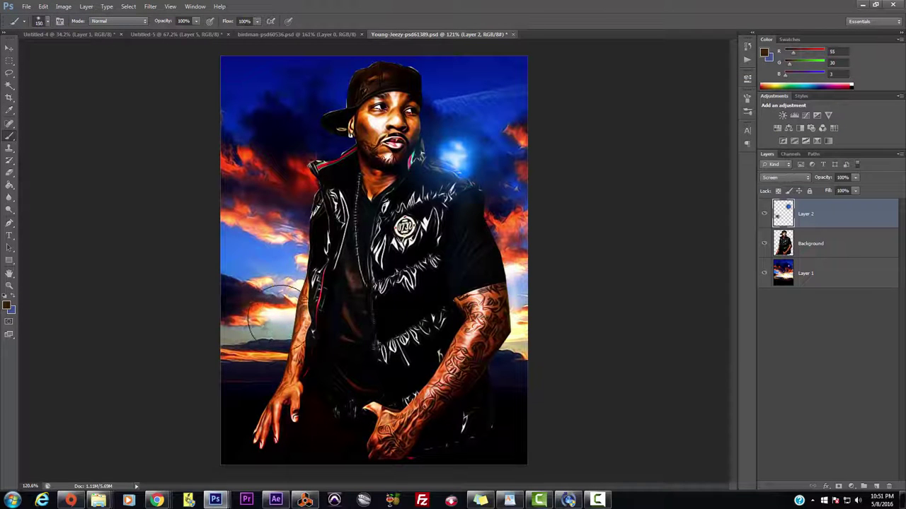
click(282, 307)
click(508, 279)
key(bracketleft)
key(bracketleft)
drag(293, 241, 291, 270)
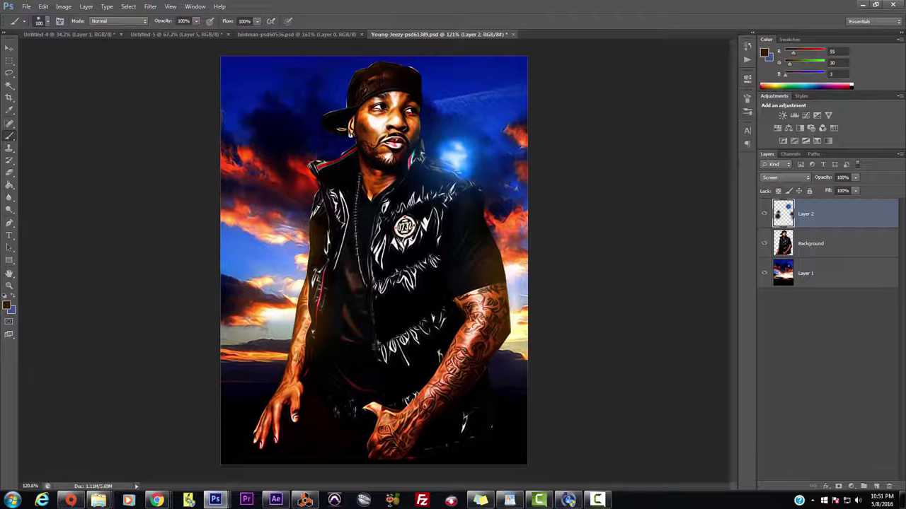
Step: Set the foreground colour to #784005 and paint a smaller glow along the man's edges on both sides of the sunset
click(7, 306)
click(678, 171)
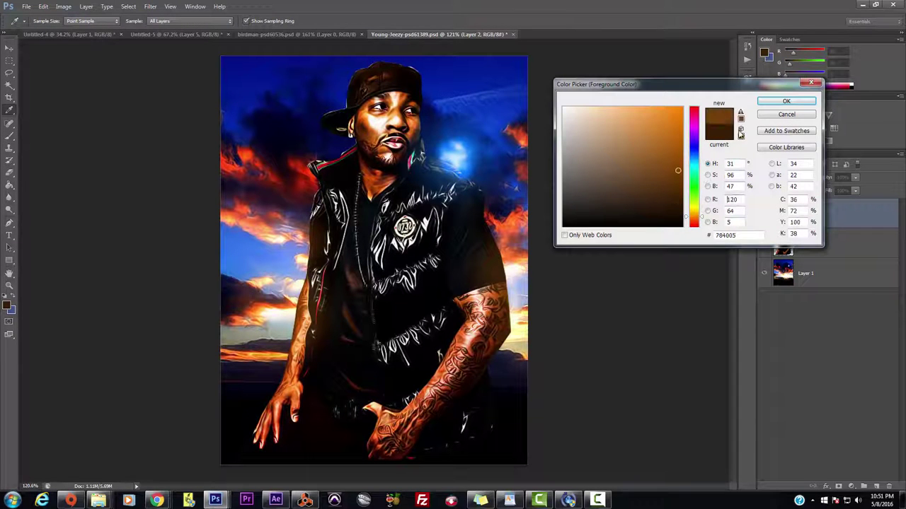
click(770, 104)
mouse_move(265, 321)
mouse_down()
mouse_move(293, 321)
mouse_move(299, 311)
mouse_move(285, 303)
mouse_move(278, 308)
mouse_move(295, 310)
mouse_move(260, 315)
mouse_move(287, 307)
mouse_move(300, 287)
mouse_move(306, 237)
mouse_move(292, 239)
mouse_move(308, 266)
mouse_up()
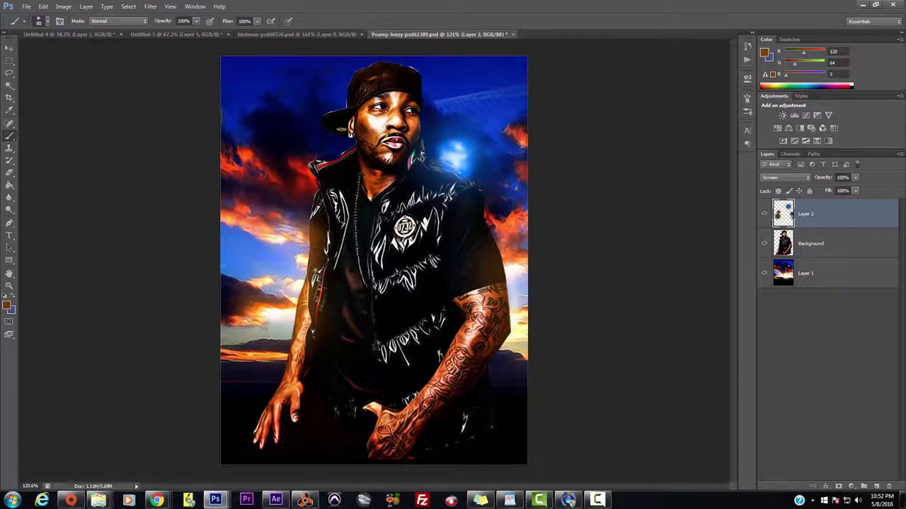
mouse_move(517, 283)
mouse_down()
mouse_move(515, 275)
mouse_move(511, 338)
mouse_up()
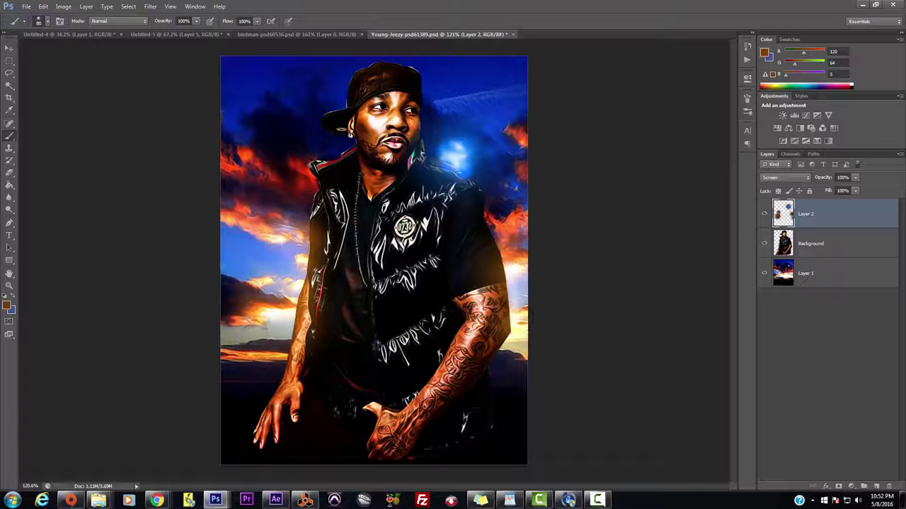
Step: Set the foreground colour to orange #b96306 and build up the sunset glow beside both arms with a smaller soft brush
click(6, 305)
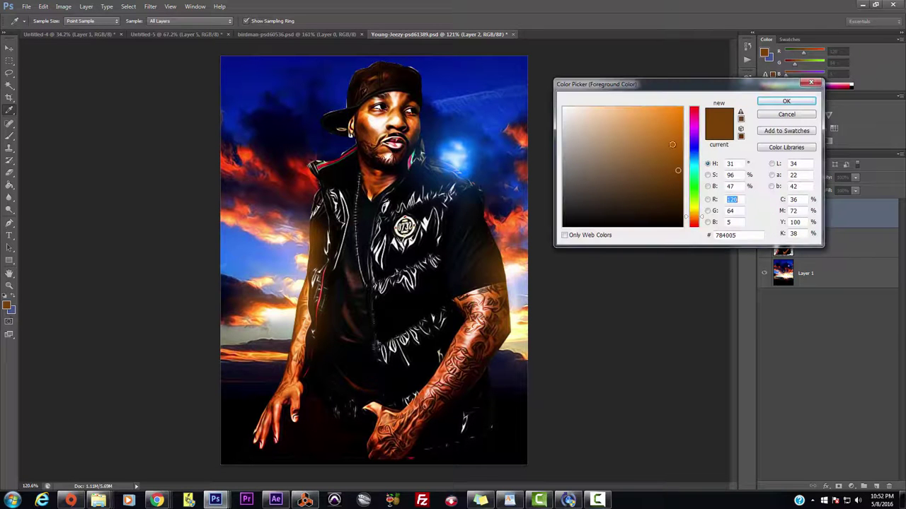
click(679, 140)
click(785, 101)
mouse_move(291, 312)
mouse_down()
mouse_move(285, 316)
mouse_move(294, 316)
mouse_up()
key([)
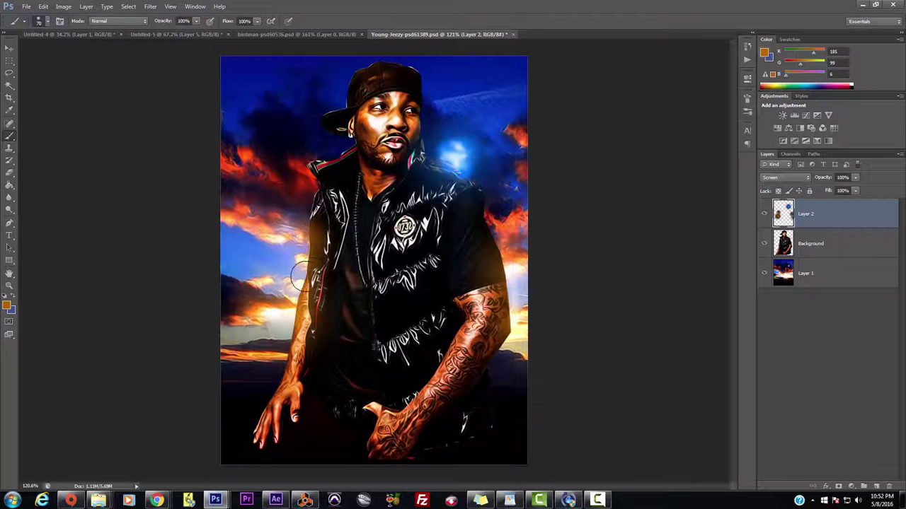
drag(511, 345, 515, 277)
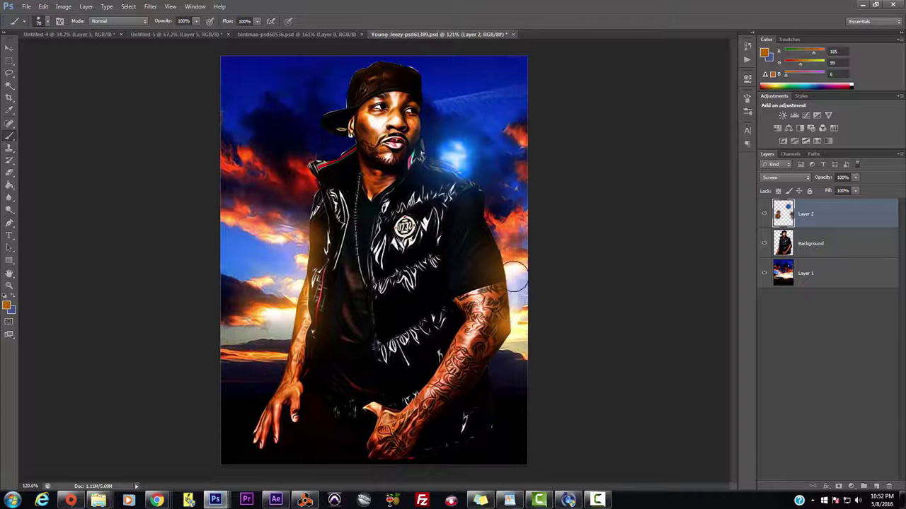
Step: Set the foreground colour to bright orange #ff8400 and paint the sunset glow's core beside both arms with a 70 px brush
click(8, 308)
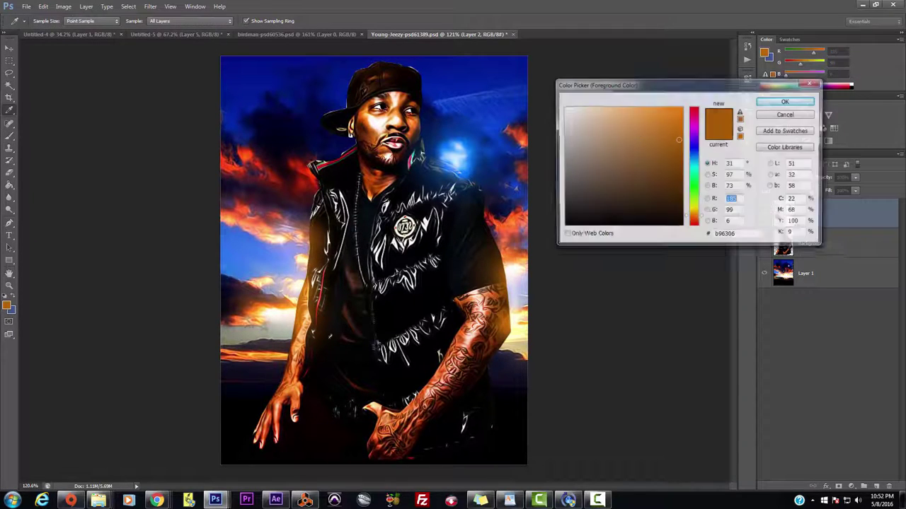
click(682, 107)
click(785, 101)
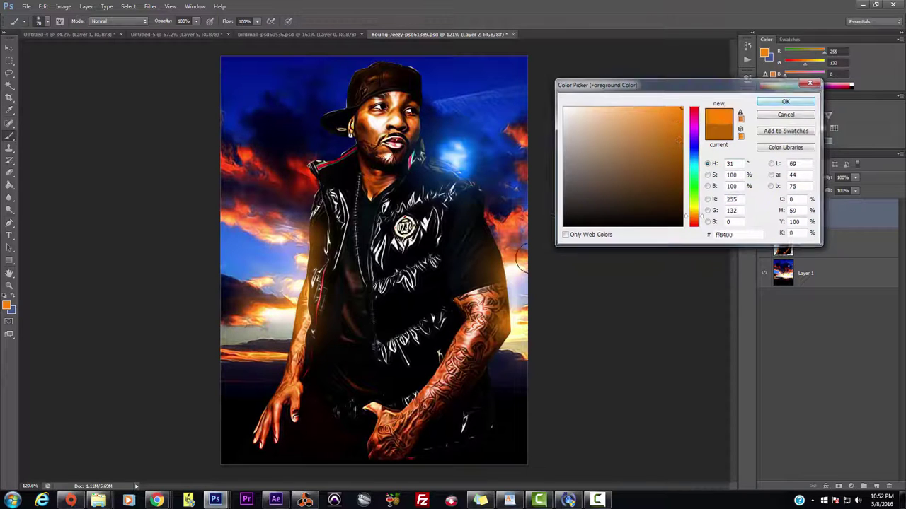
click(293, 317)
click(297, 288)
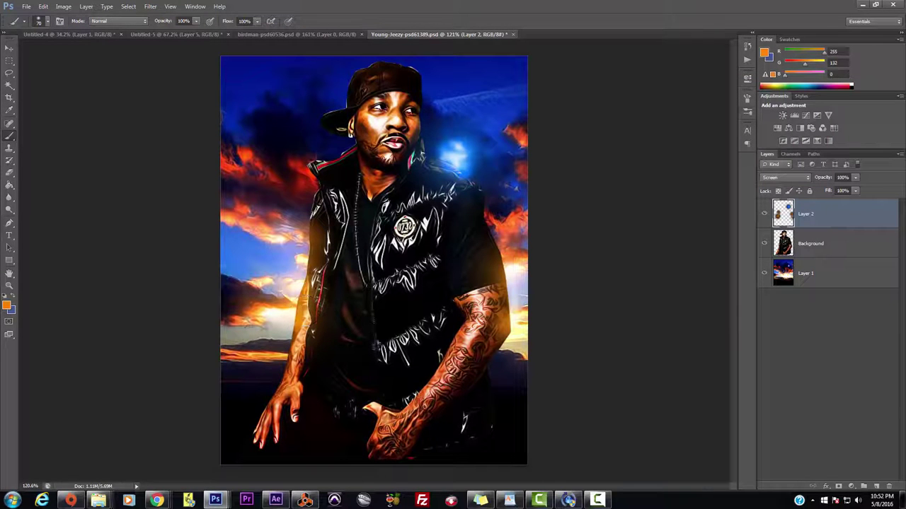
click(511, 326)
drag(515, 327, 518, 298)
Step: Undo the last orange stroke, repaint it over the clouds right of the man, and add a 100 px dab on the left side
click(43, 6)
click(64, 35)
click(514, 254)
drag(516, 269, 514, 263)
key(bracketright)
key(bracketright)
key(bracketright)
click(297, 236)
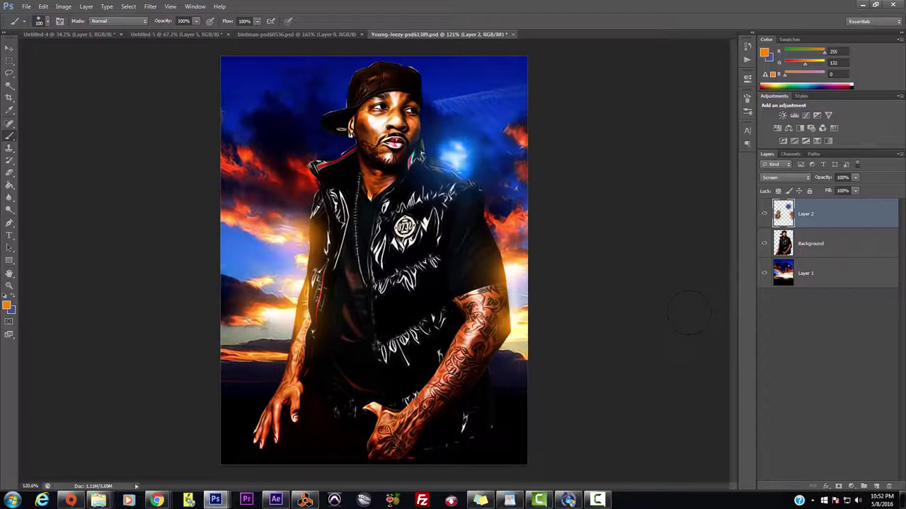
Step: Apply Levels to the glow layer with input levels 56, 1.04 and 190
click(63, 7)
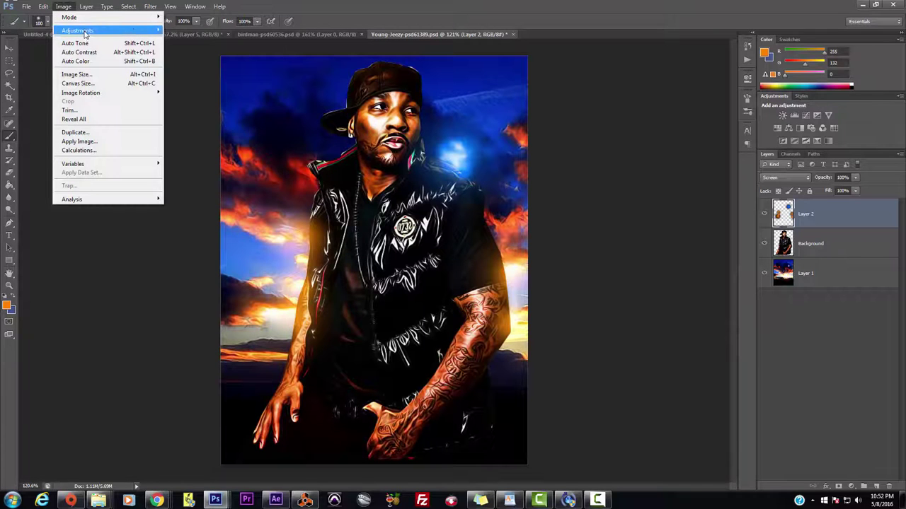
mouse_move(134, 32)
click(180, 39)
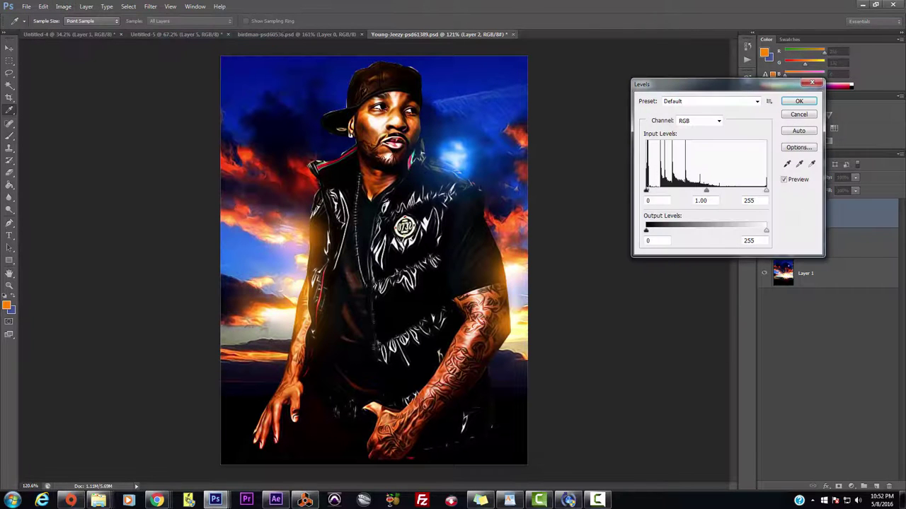
drag(645, 195, 735, 201)
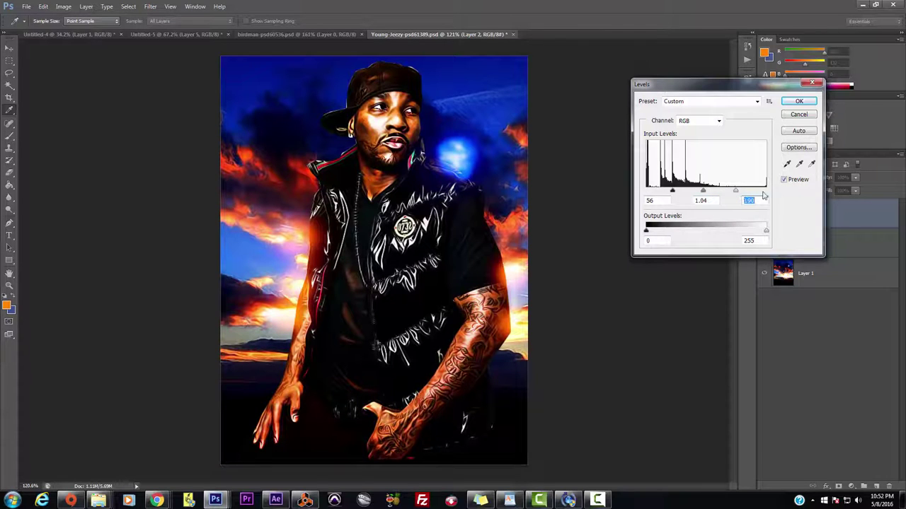
click(799, 102)
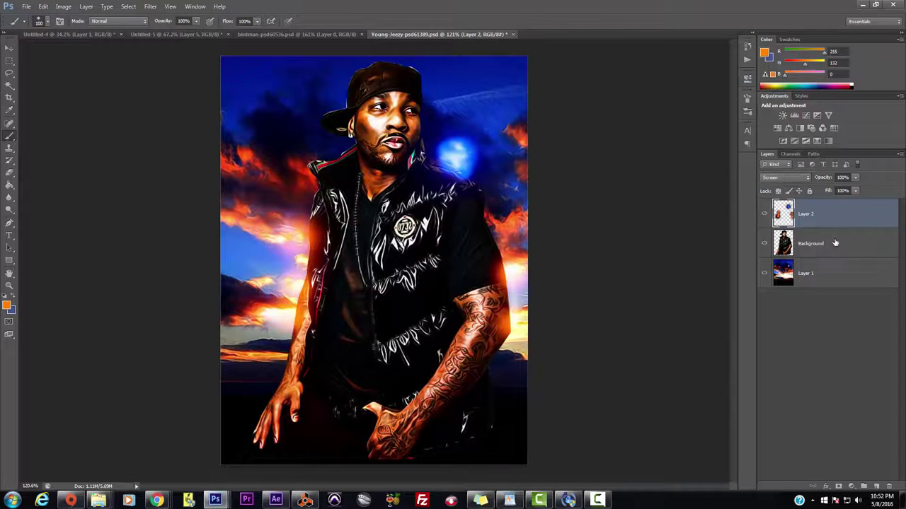
Step: Add a new layer directly above the man's cut-out layer and set its blend mode to Screen
click(835, 243)
click(876, 487)
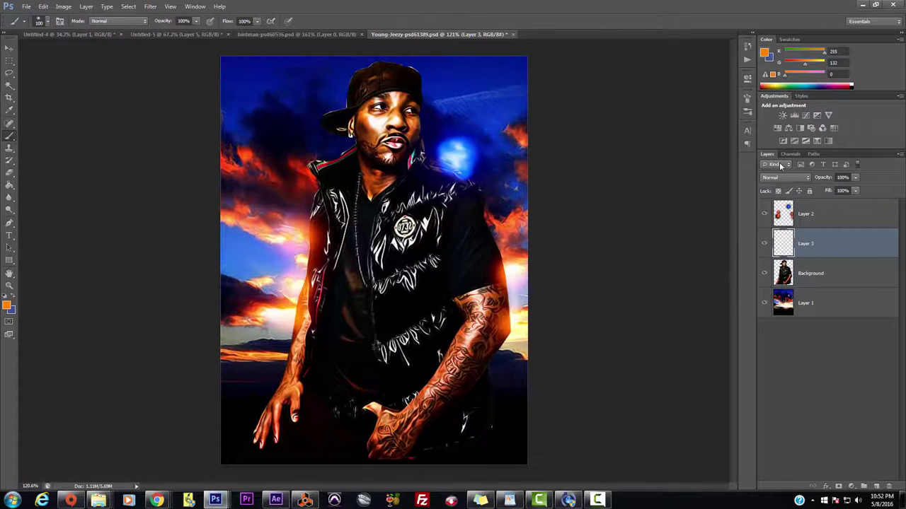
click(784, 177)
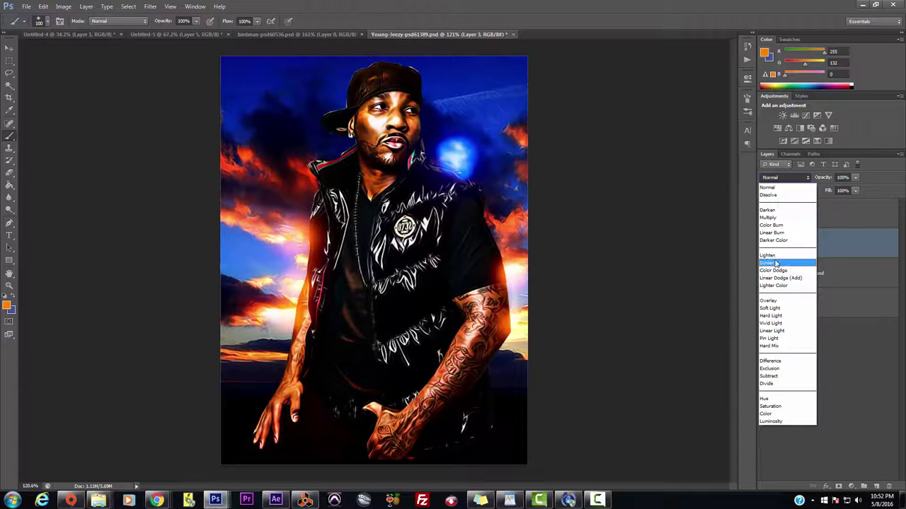
click(772, 263)
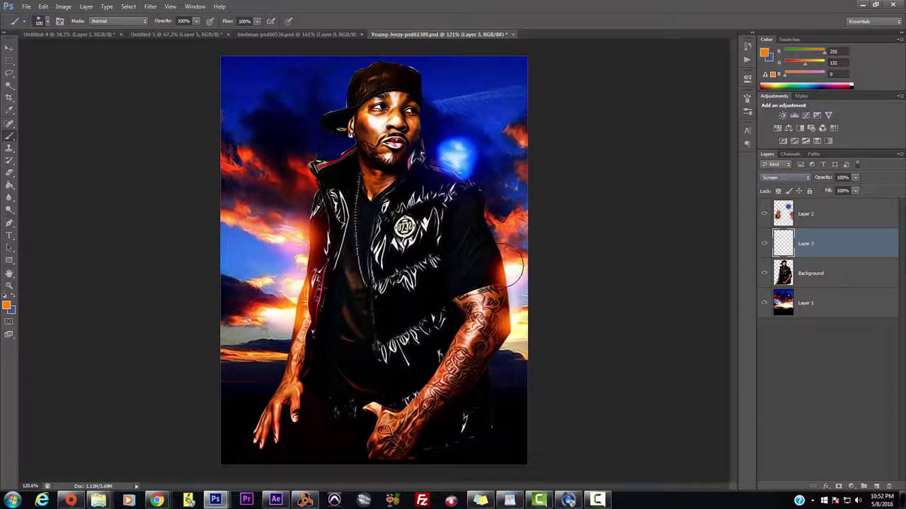
Step: Set the foreground colour to RGB 114, 61, 4 and paint wide soft sunset glows on both sides with 250 and 200 px brushes
click(6, 305)
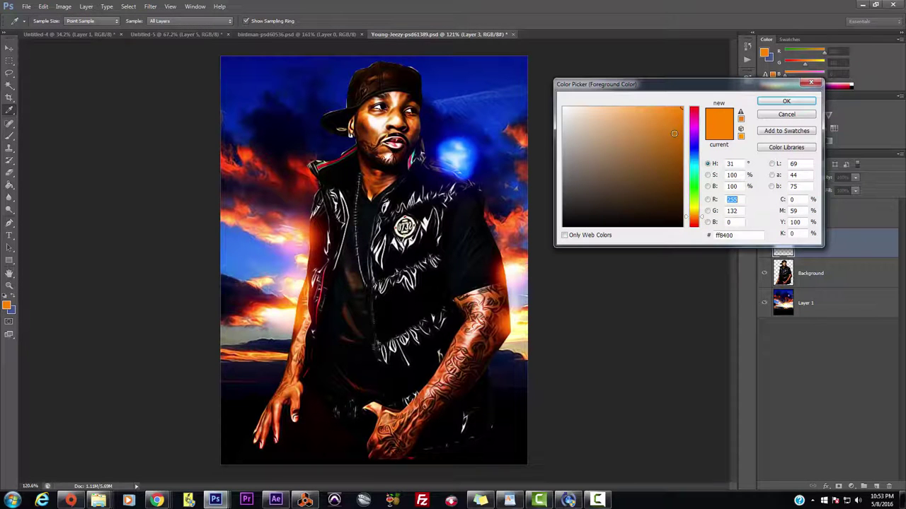
click(678, 173)
click(787, 102)
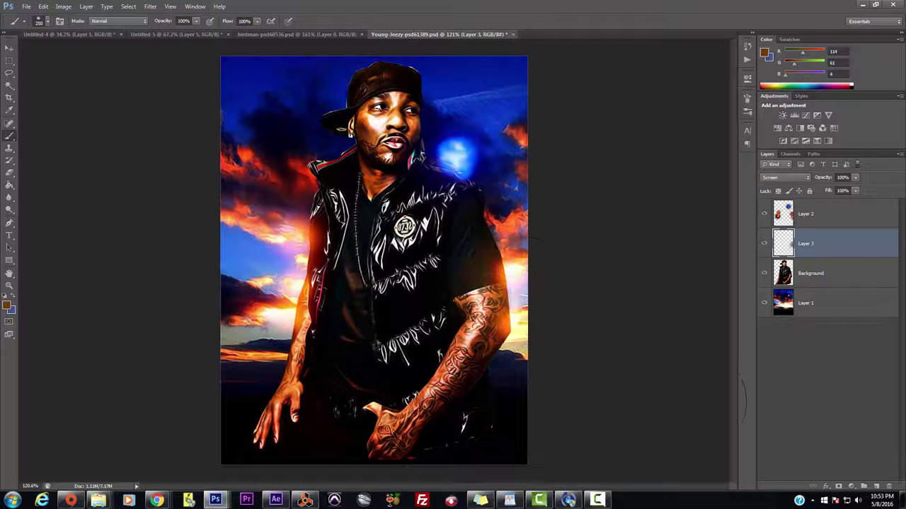
click(294, 300)
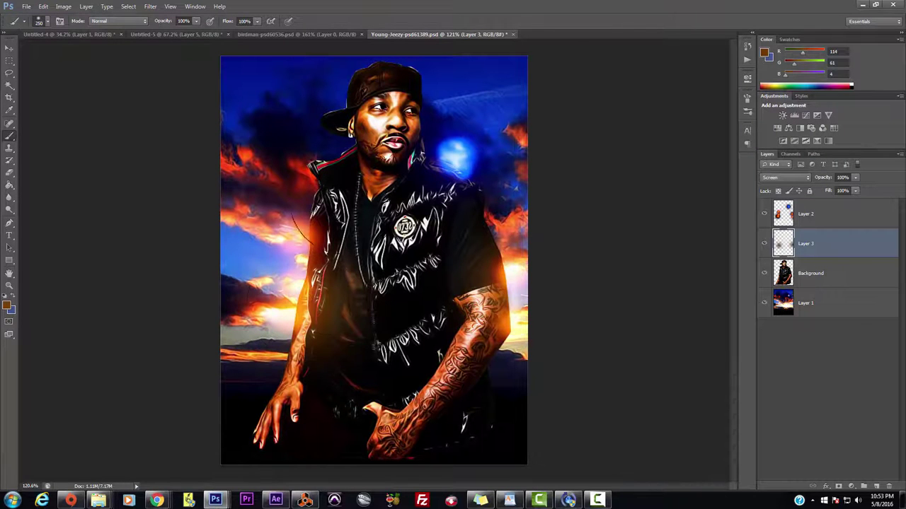
key([)
click(304, 243)
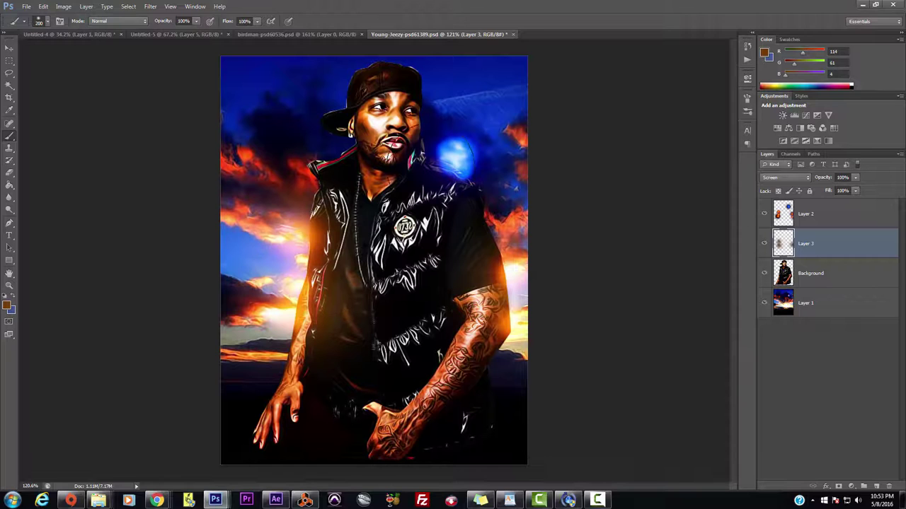
Step: Set the foreground colour to dark blue #081853 and paint a wide 200 px glow around the blue cloud light
click(6, 305)
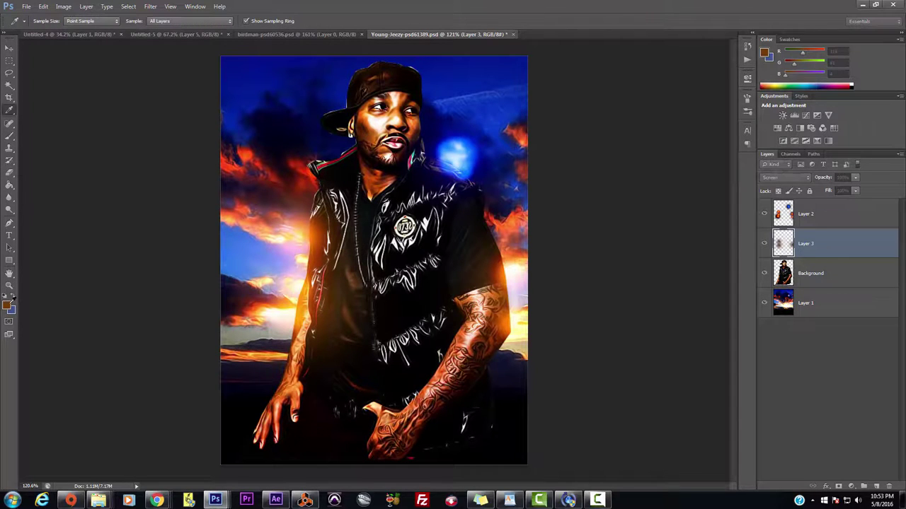
click(694, 153)
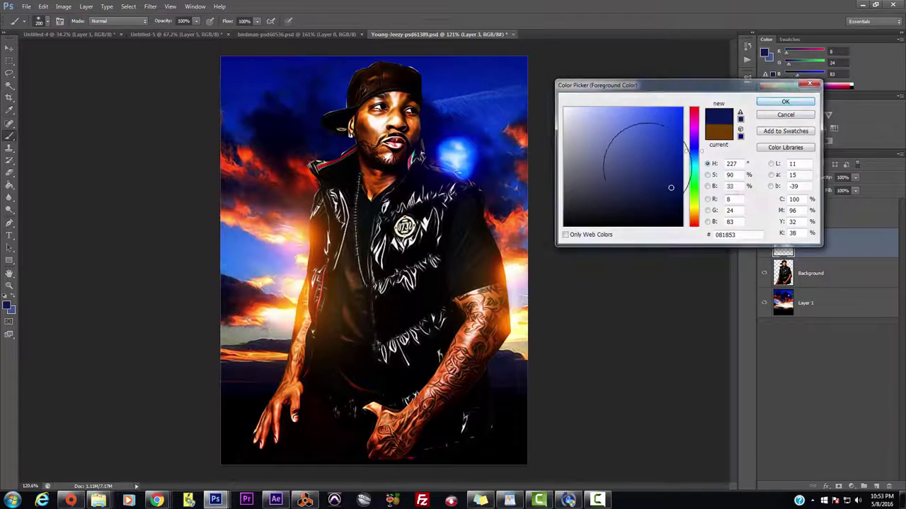
click(786, 101)
click(468, 165)
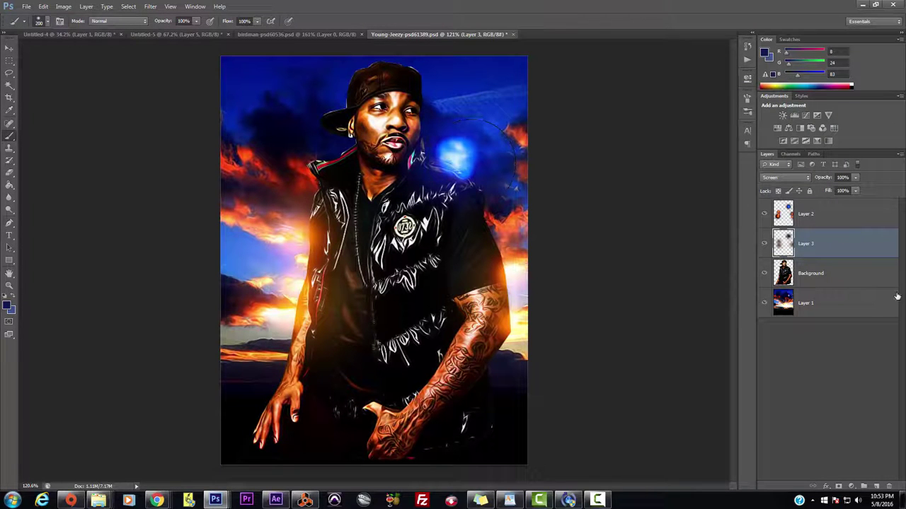
Step: Lower the new glow layer's opacity to 67% and deselect all layers to review the whole cover
click(855, 178)
drag(844, 191, 842, 191)
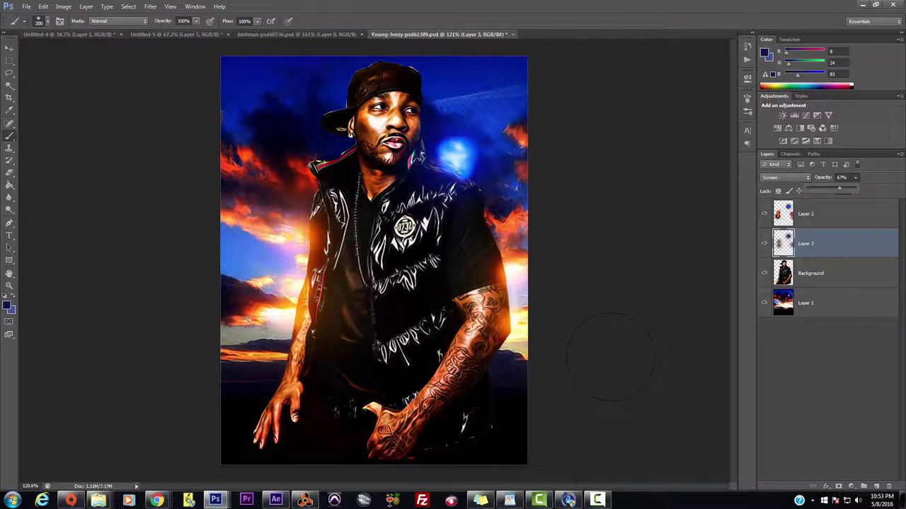
click(10, 48)
click(625, 256)
scroll(627, 258, down, 5)
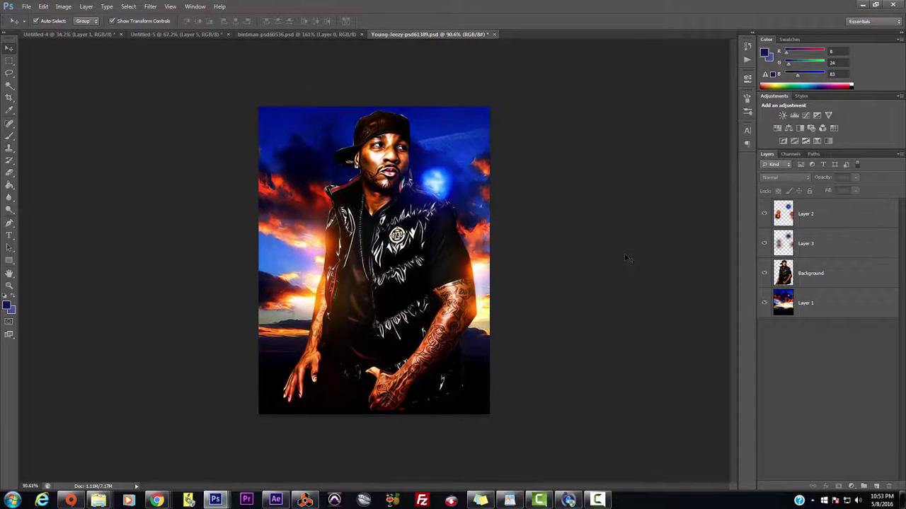
scroll(623, 260, up, 3)
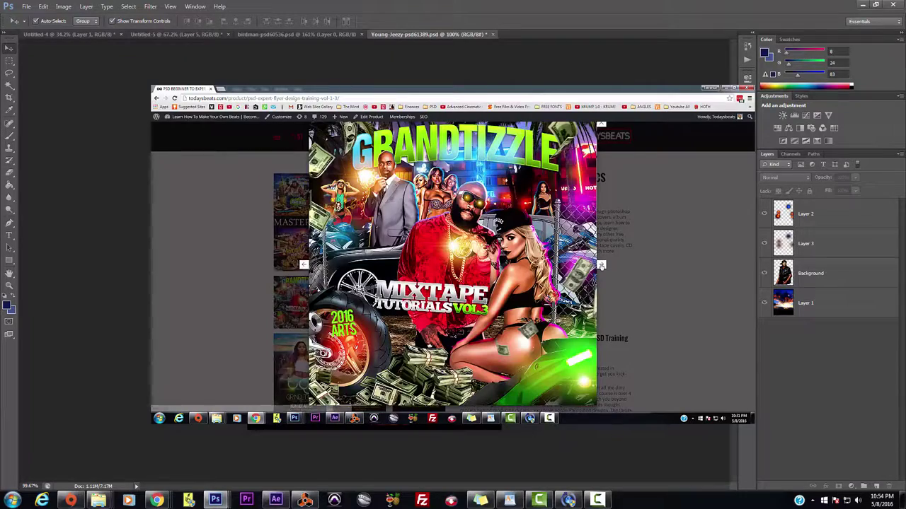
Step: Examine the mixtape cover and flyer samples in the PSD training page's image gallery, close it and return to Photoshop
click(601, 264)
click(601, 265)
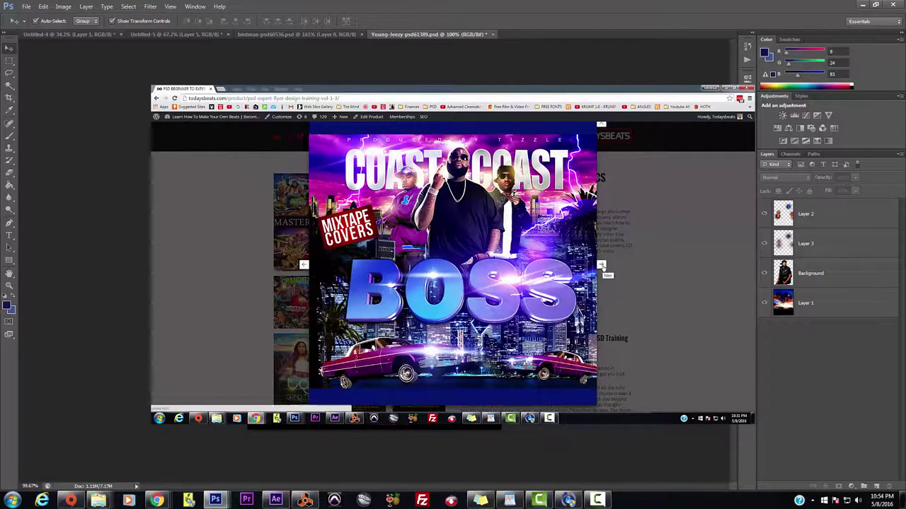
click(600, 265)
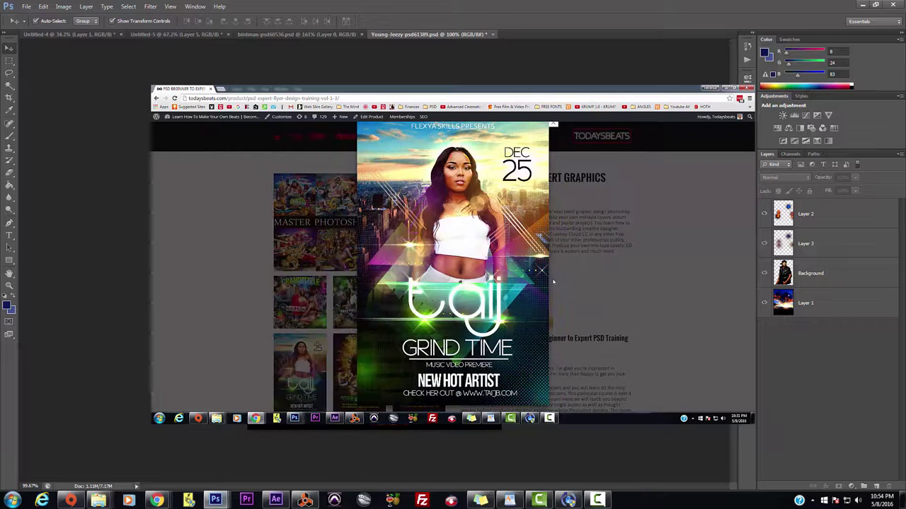
click(550, 264)
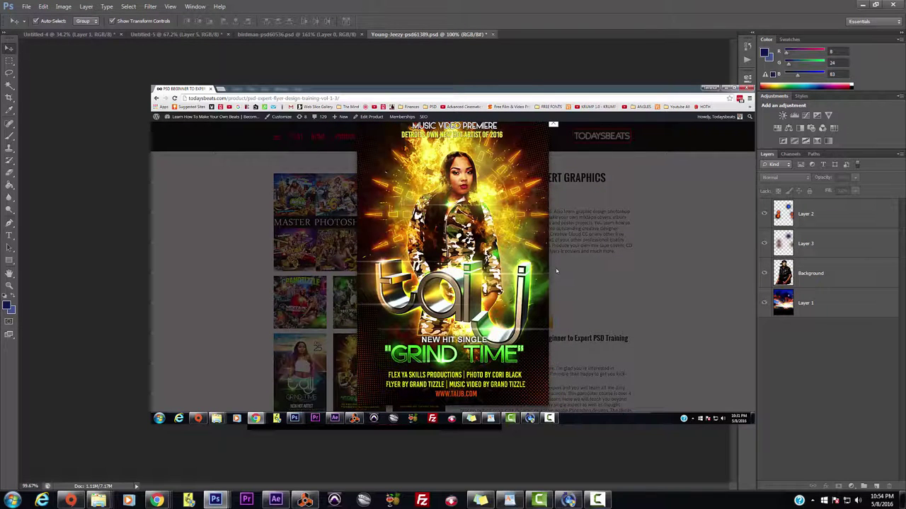
click(554, 265)
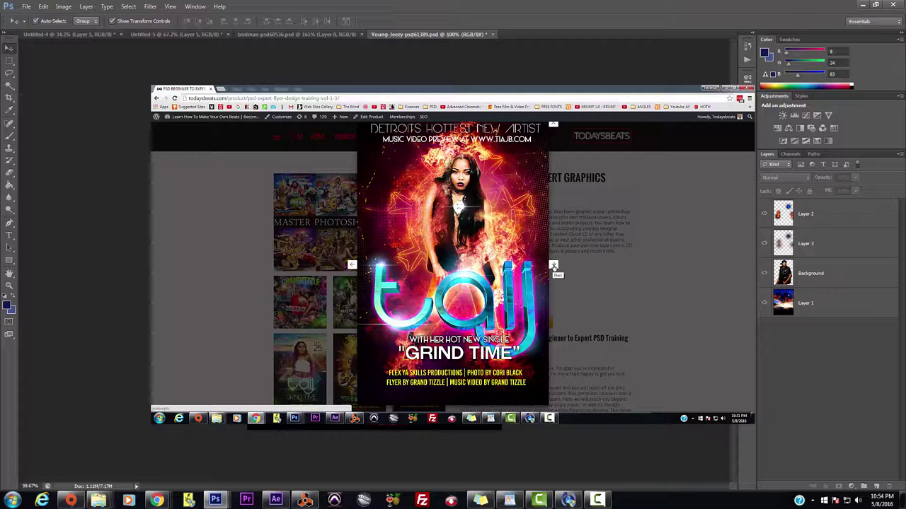
click(553, 265)
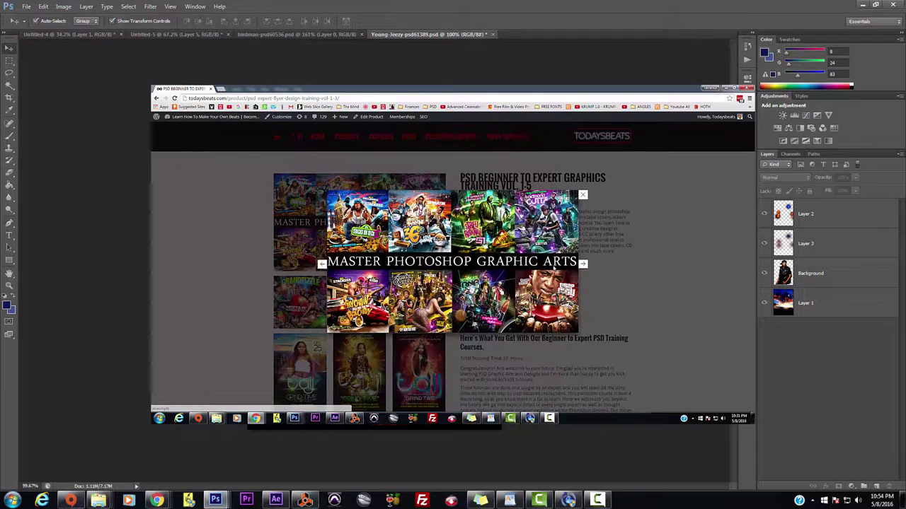
click(583, 265)
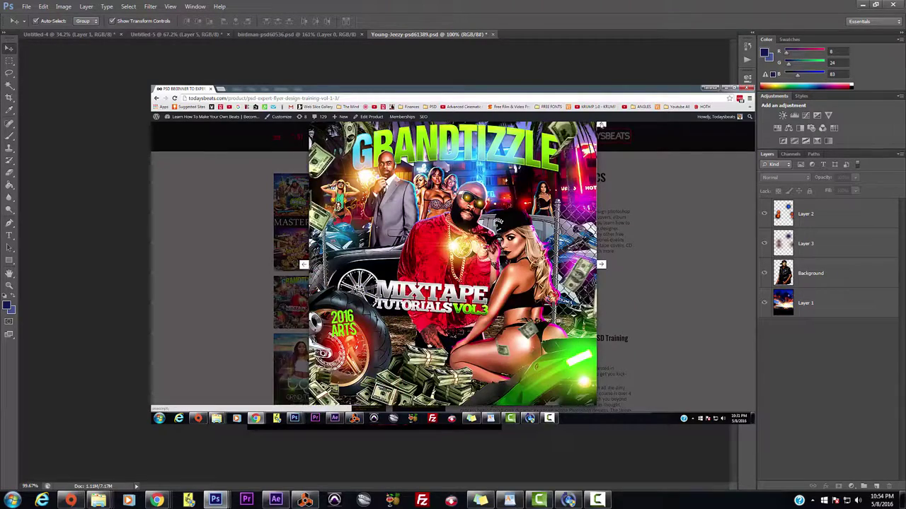
click(601, 126)
key(alt+Tab)
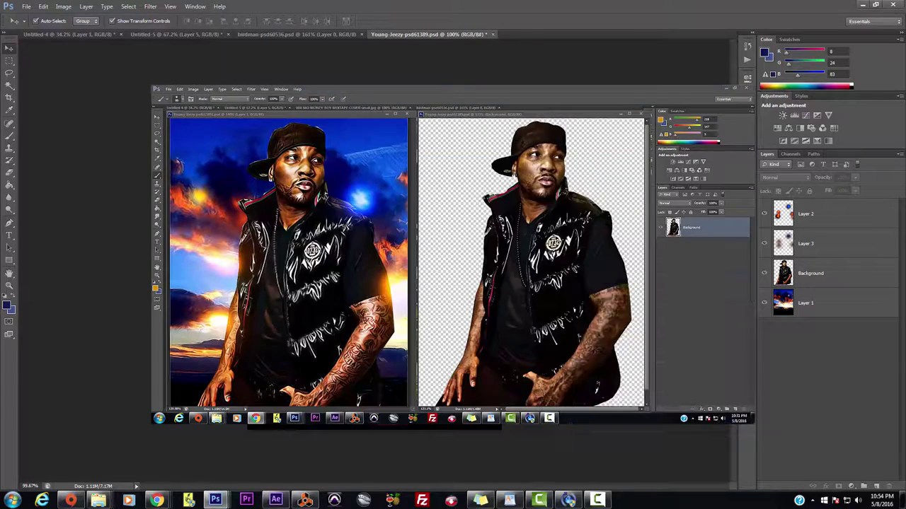